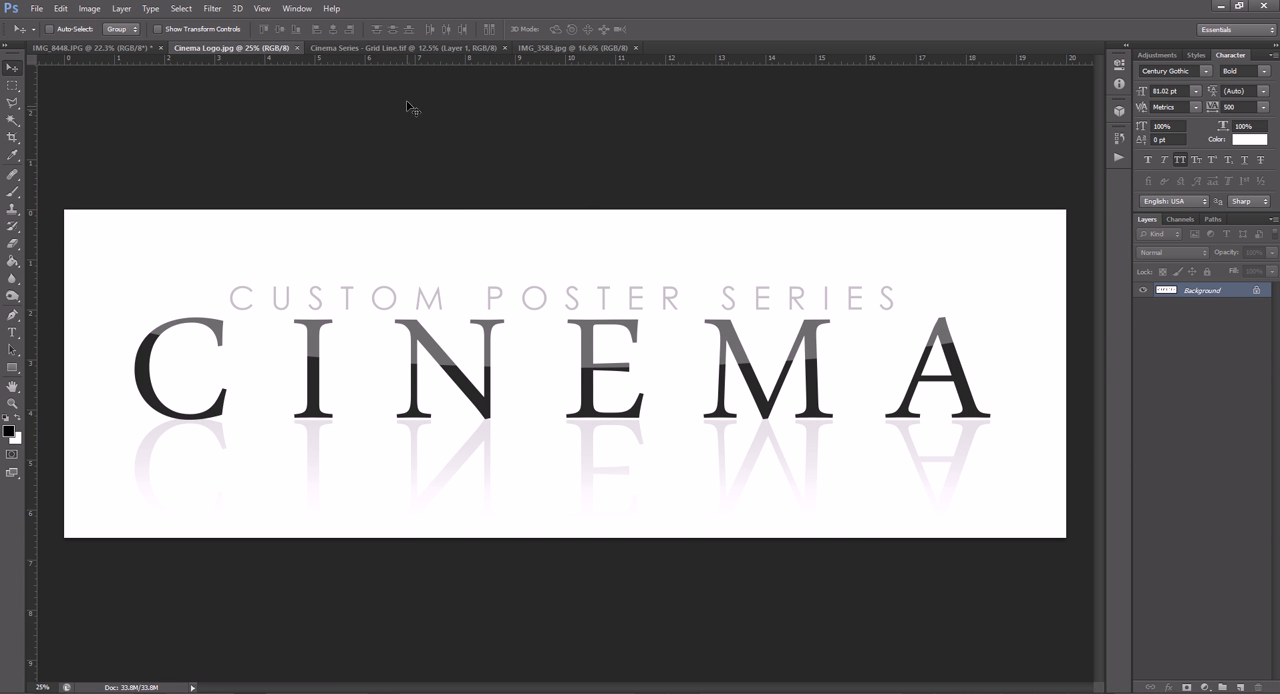
- Review the Grid Line poster template, then launch EZ Green Screen 5 - Dual Mask on the IMG_3583.jpg cheerleader photo
{"action": "left_click", "coordinate": [405, 48]}
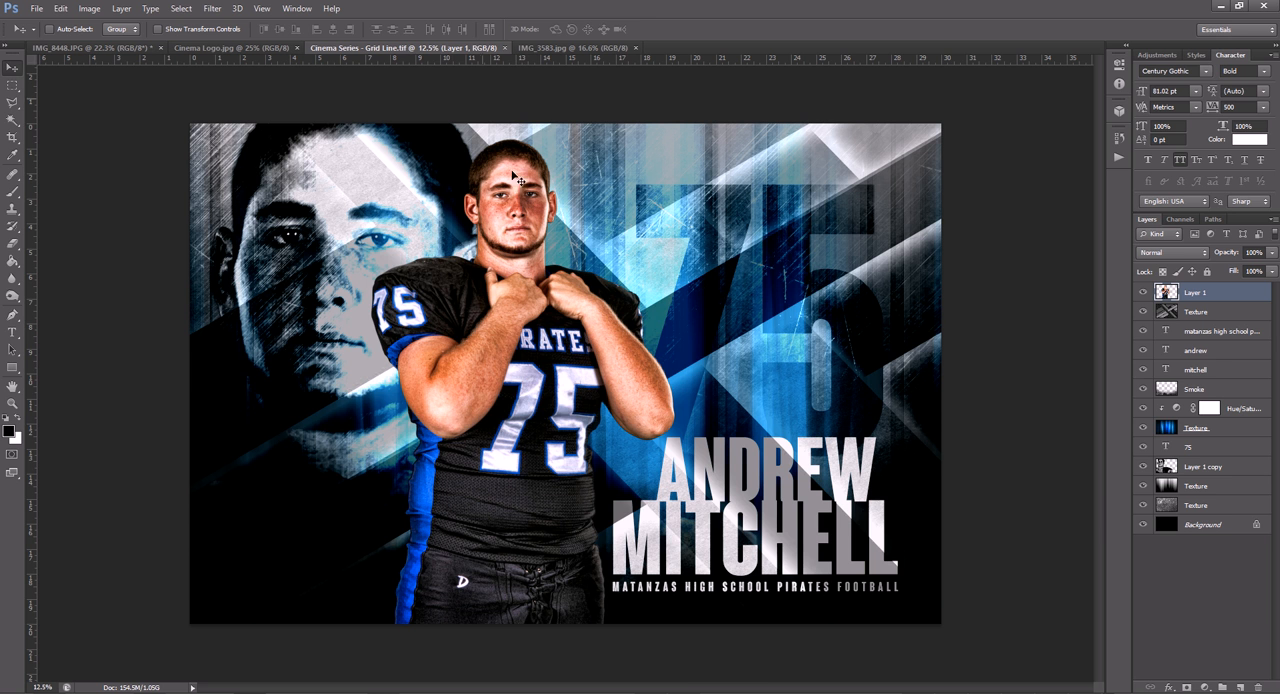
{"action": "left_click", "coordinate": [539, 49]}
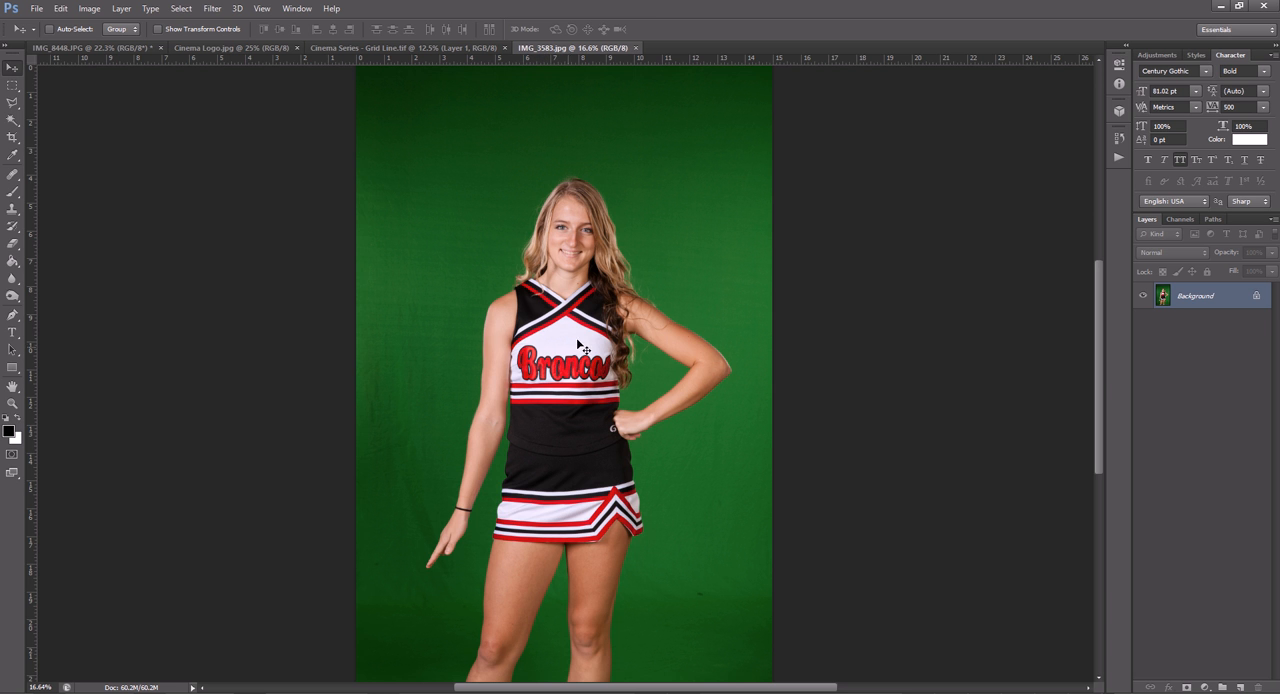
{"action": "left_click", "coordinate": [209, 10]}
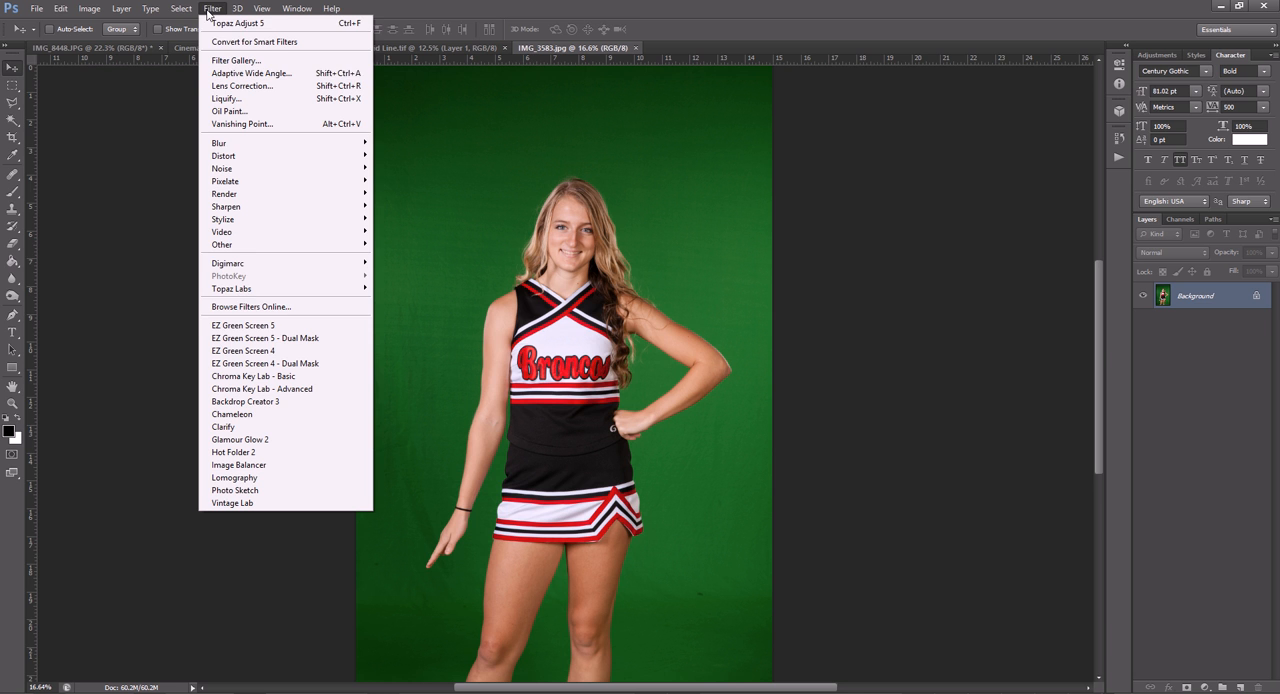
{"action": "left_click", "coordinate": [259, 339]}
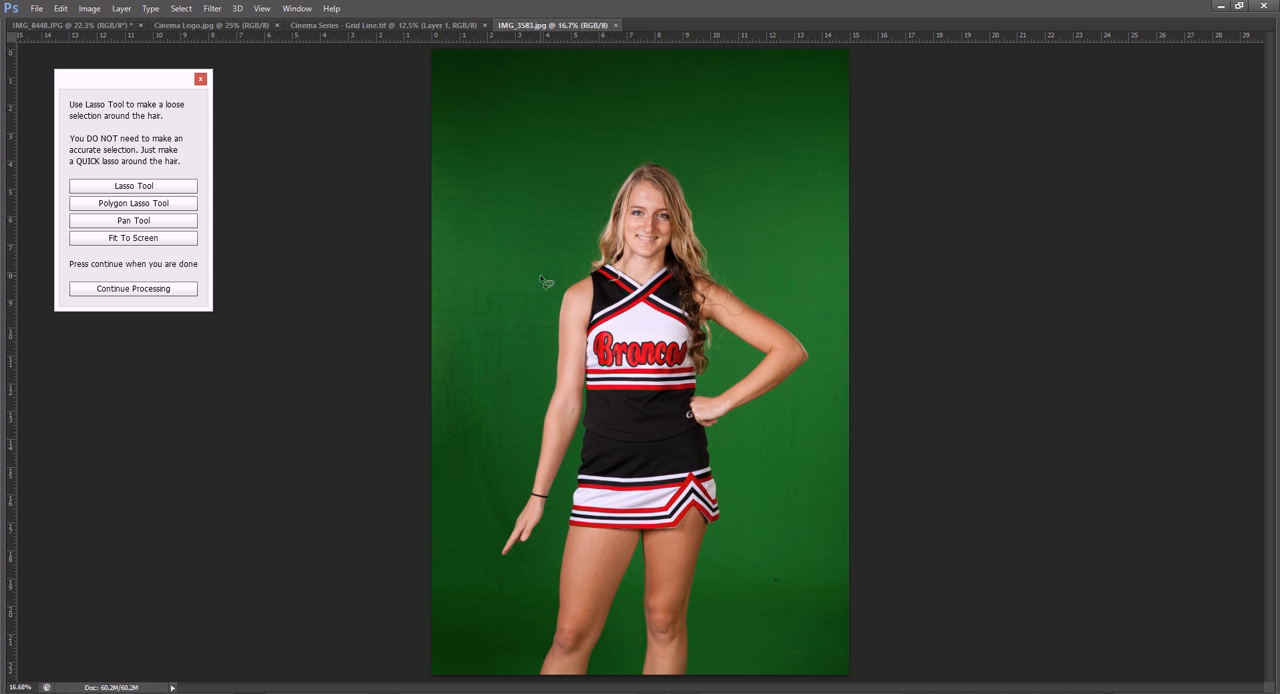
- Make a loose lasso selection around the cheerleader's hair and continue the green screen processing
{"action": "mouse_move", "coordinate": [621, 287]}
{"action": "left_mouse_down"}
{"action": "mouse_move", "coordinate": [592, 286]}
{"action": "mouse_move", "coordinate": [581, 236]}
{"action": "mouse_move", "coordinate": [614, 172]}
{"action": "mouse_move", "coordinate": [656, 152]}
{"action": "mouse_move", "coordinate": [704, 200]}
{"action": "mouse_move", "coordinate": [752, 306]}
{"action": "mouse_move", "coordinate": [746, 340]}
{"action": "left_mouse_up"}
{"action": "mouse_move", "coordinate": [716, 388]}
{"action": "left_mouse_down"}
{"action": "mouse_move", "coordinate": [660, 355]}
{"action": "mouse_move", "coordinate": [628, 306]}
{"action": "left_mouse_up"}
{"action": "left_click", "coordinate": [133, 289]}
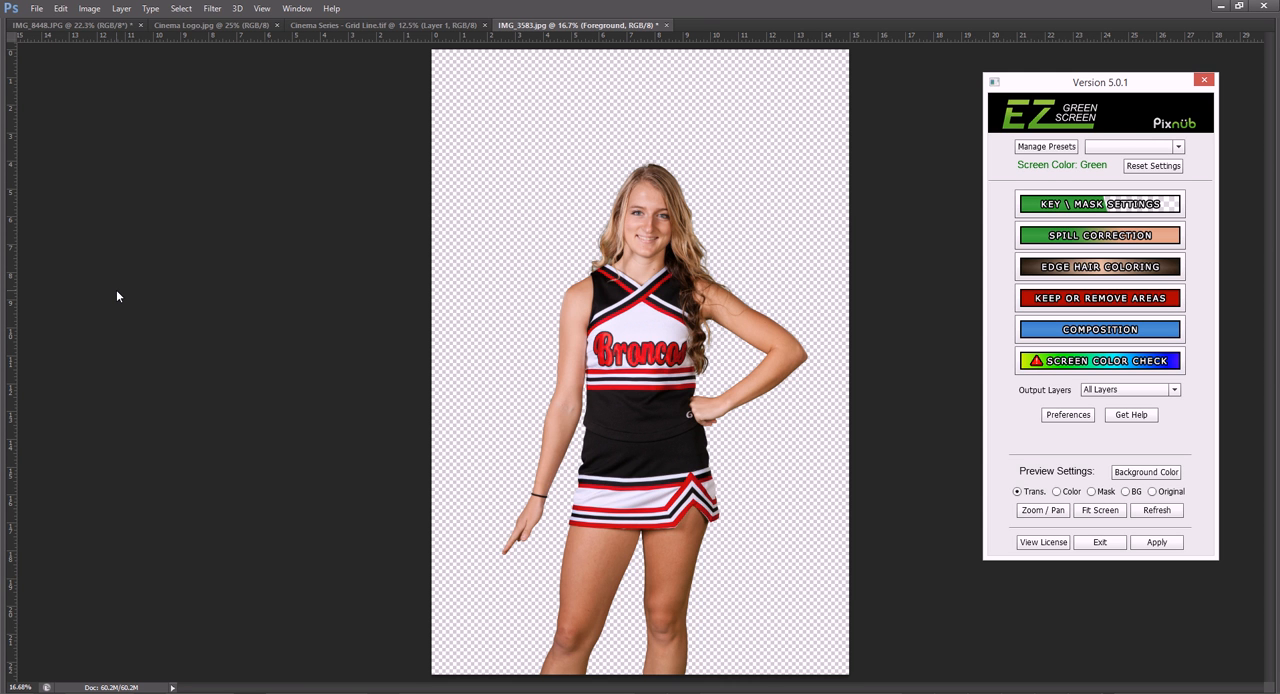
- Preview the extraction on a solid color background and examine the face and hair edges at 50% zoom
{"action": "left_click", "coordinate": [1061, 495]}
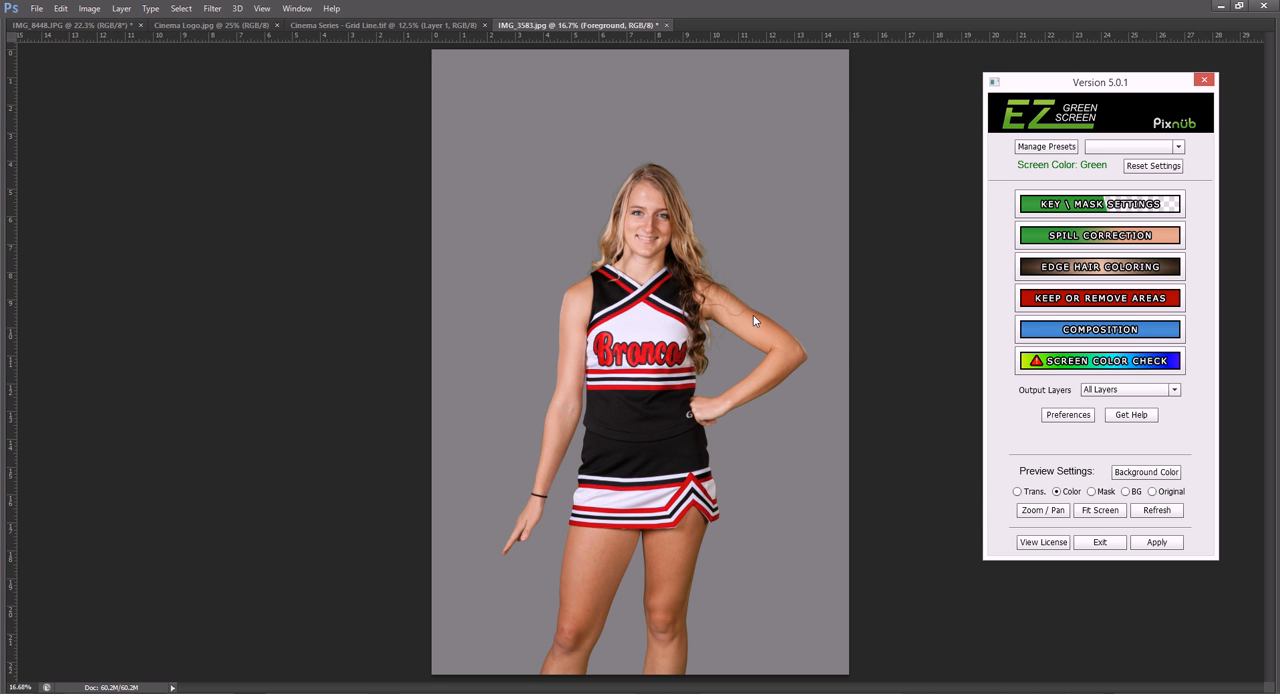
{"action": "left_click", "coordinate": [1040, 509]}
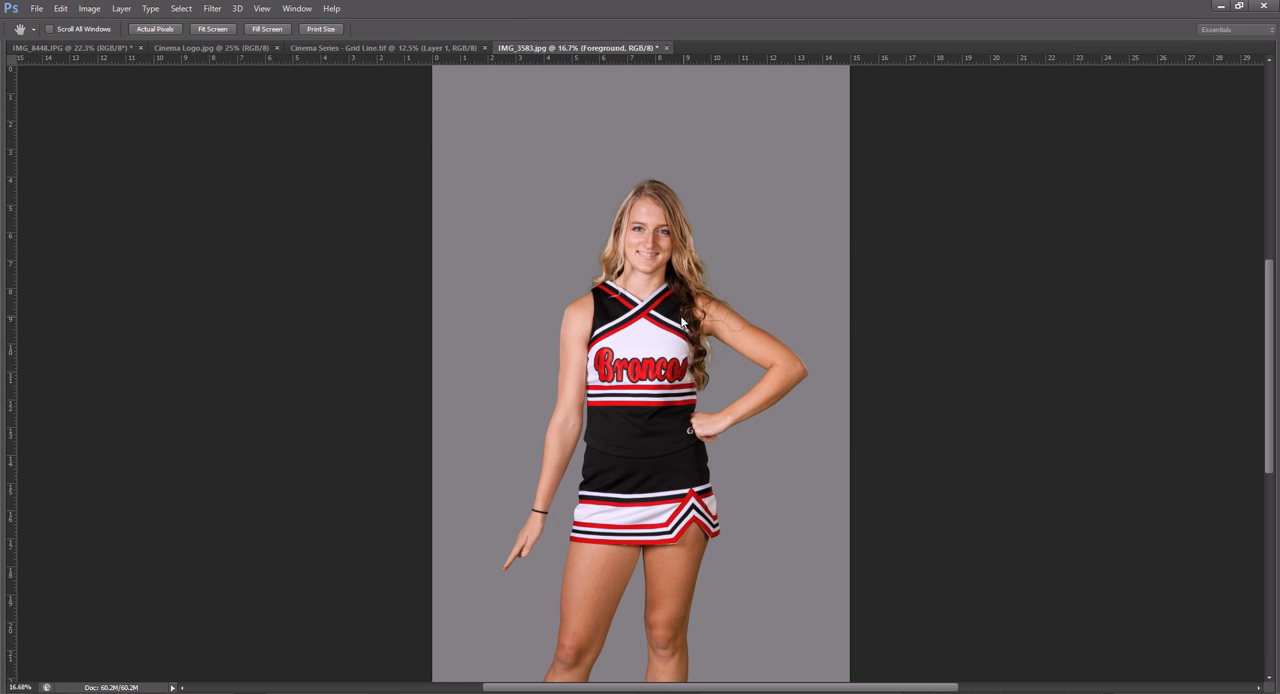
{"action": "scroll", "coordinate": [654, 307], "scroll_direction": "up", "scroll_amount": 1}
{"action": "scroll", "coordinate": [654, 307], "scroll_direction": "down", "scroll_amount": 2}
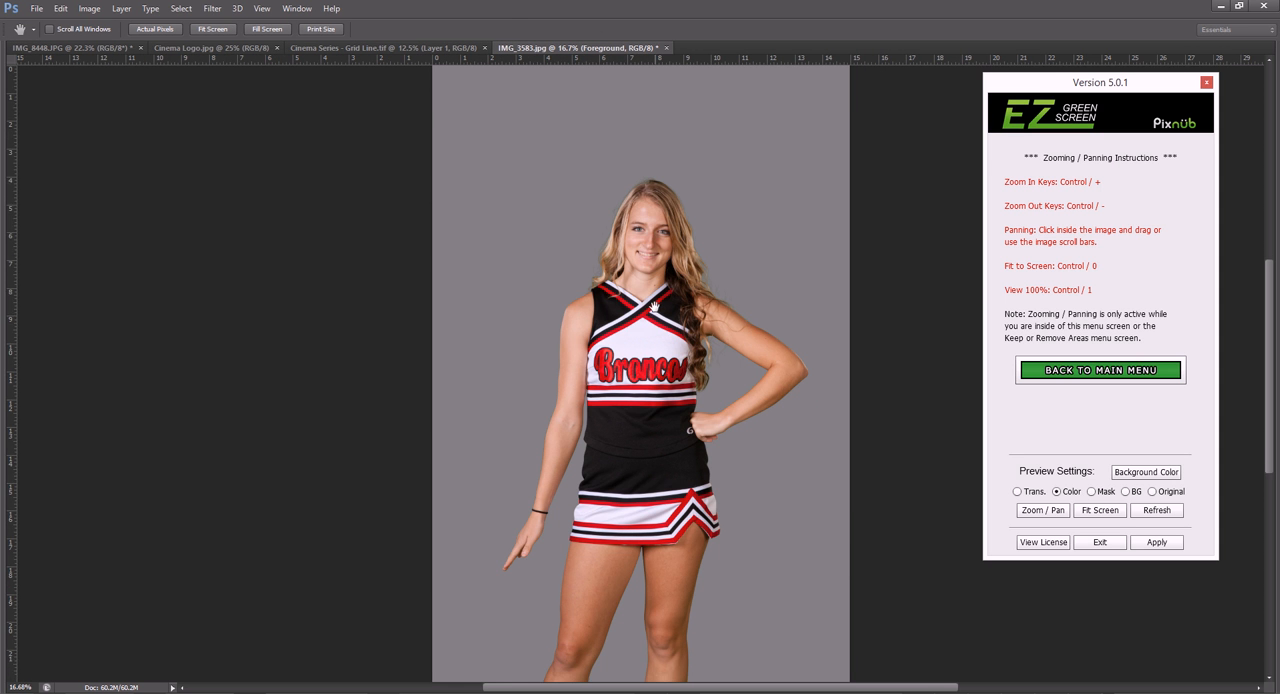
{"action": "left_click", "coordinate": [659, 306]}
{"action": "scroll", "coordinate": [659, 306], "scroll_direction": "up", "scroll_amount": 1}
{"action": "scroll", "coordinate": [663, 311], "scroll_direction": "down", "scroll_amount": 1}
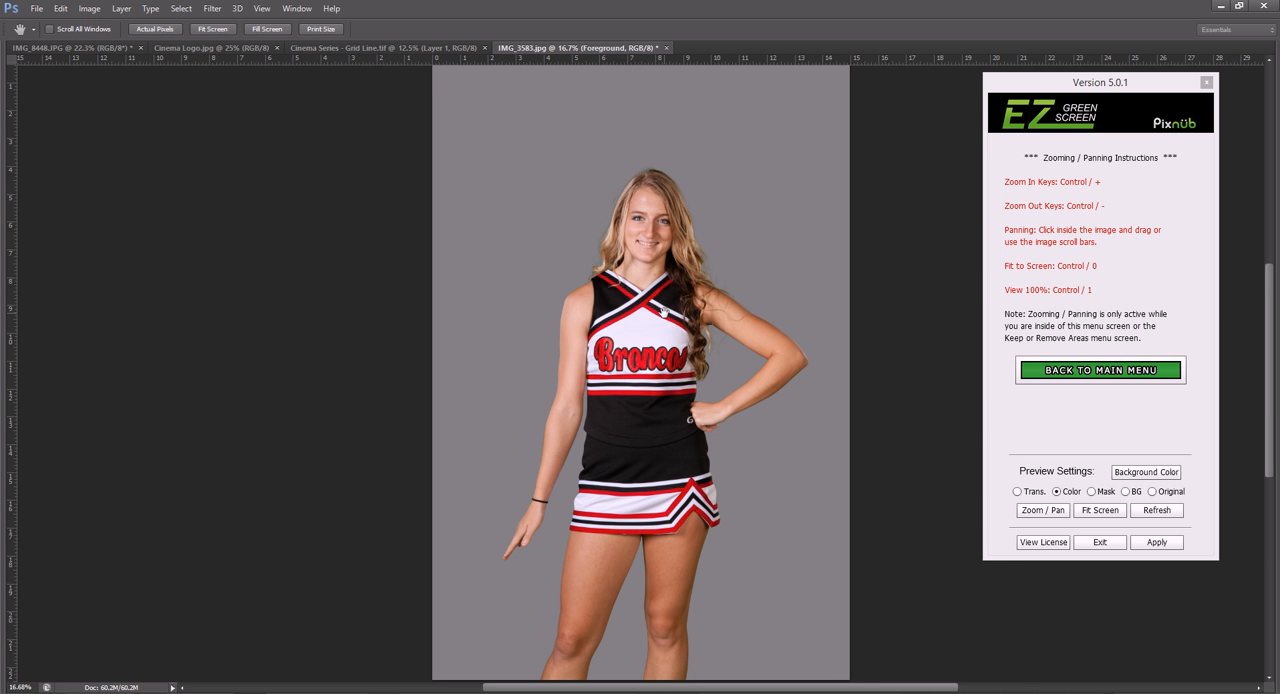
{"action": "key", "text": "ctrl+plus"}
{"action": "key", "text": "ctrl+plus"}
{"action": "key", "text": "ctrl+plus"}
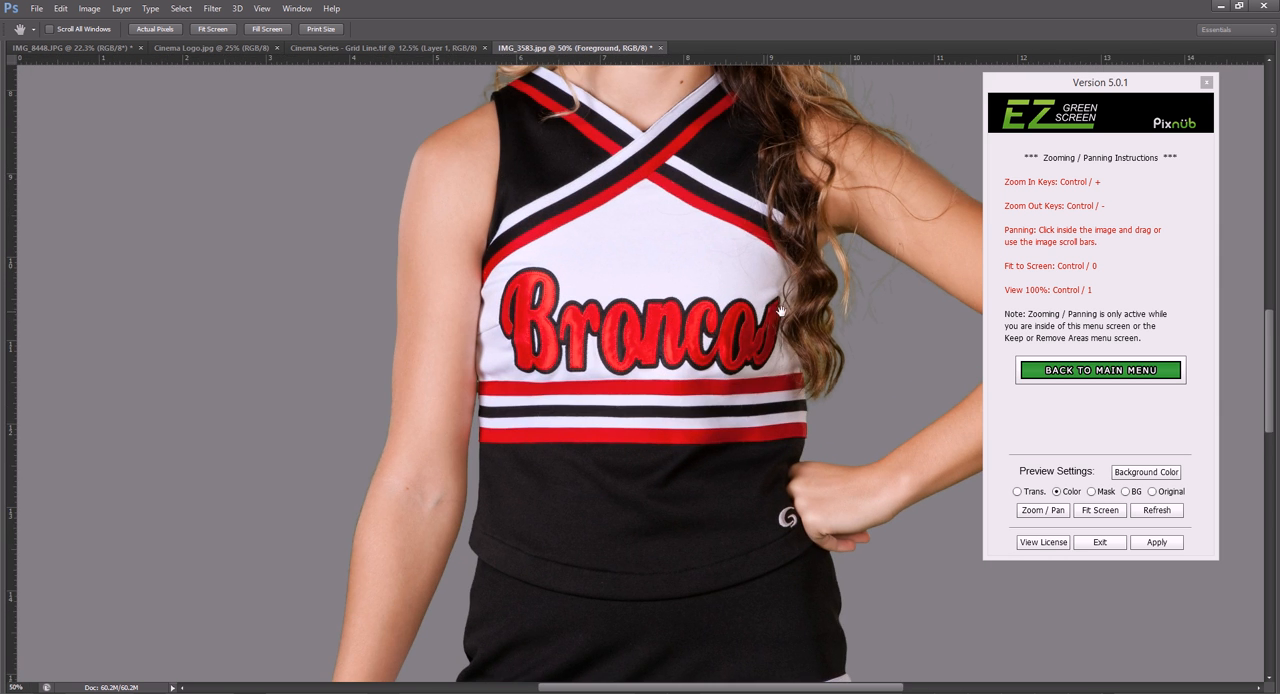
{"action": "left_click_drag", "start_coordinate": [750, 197], "coordinate": [657, 312]}
{"action": "left_click_drag", "start_coordinate": [616, 232], "coordinate": [597, 310]}
{"action": "left_click_drag", "start_coordinate": [545, 240], "coordinate": [499, 343]}
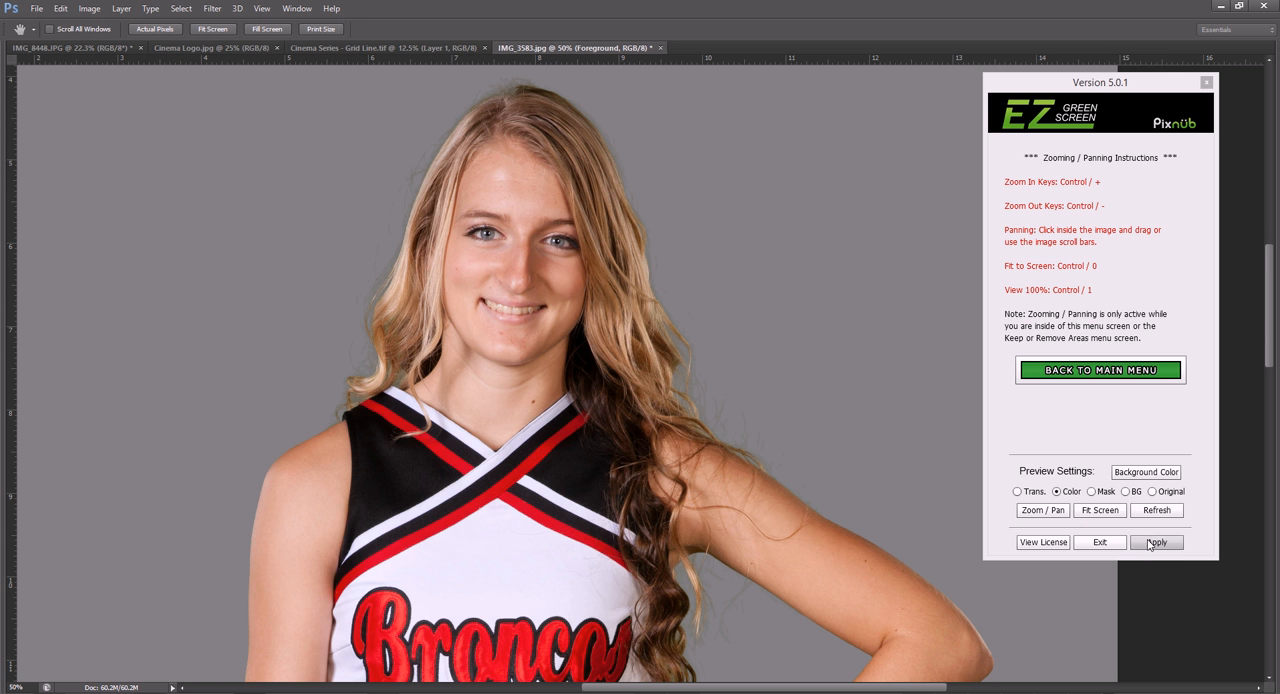
{"action": "left_click", "coordinate": [1100, 370]}
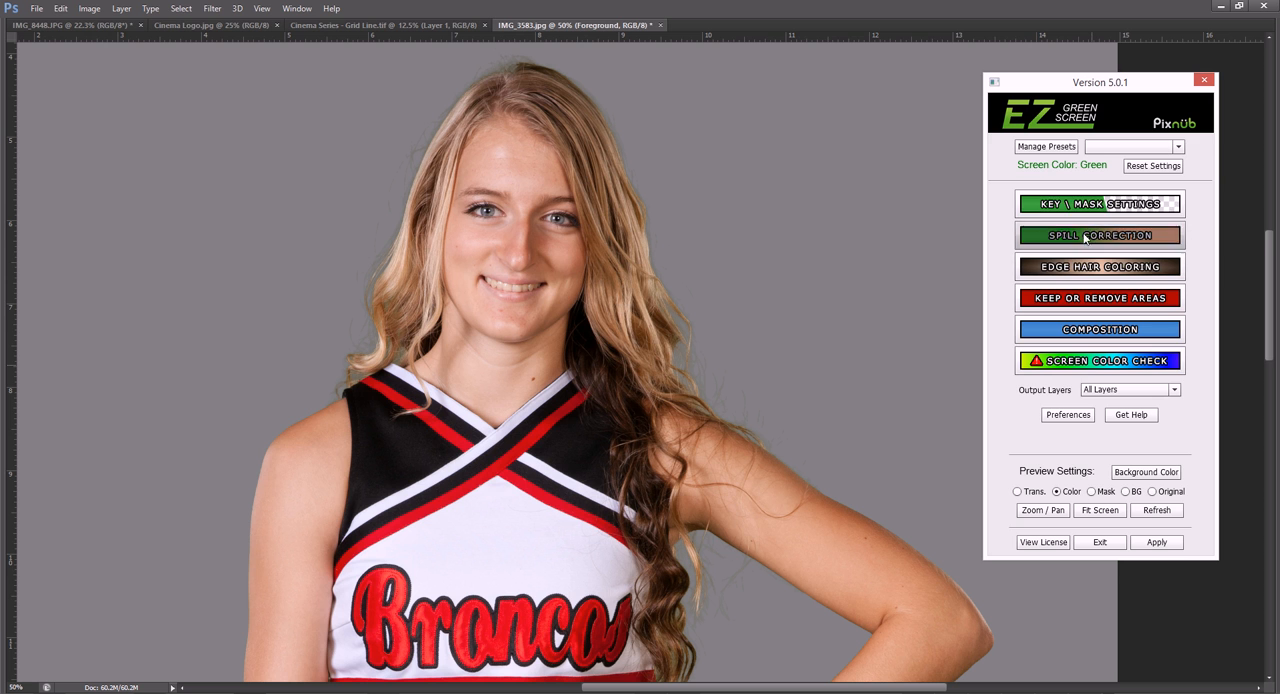
- Lower the Light Hair Recovery and Dark Hair Recovery values in the key and mask settings
{"action": "left_click", "coordinate": [1078, 207]}
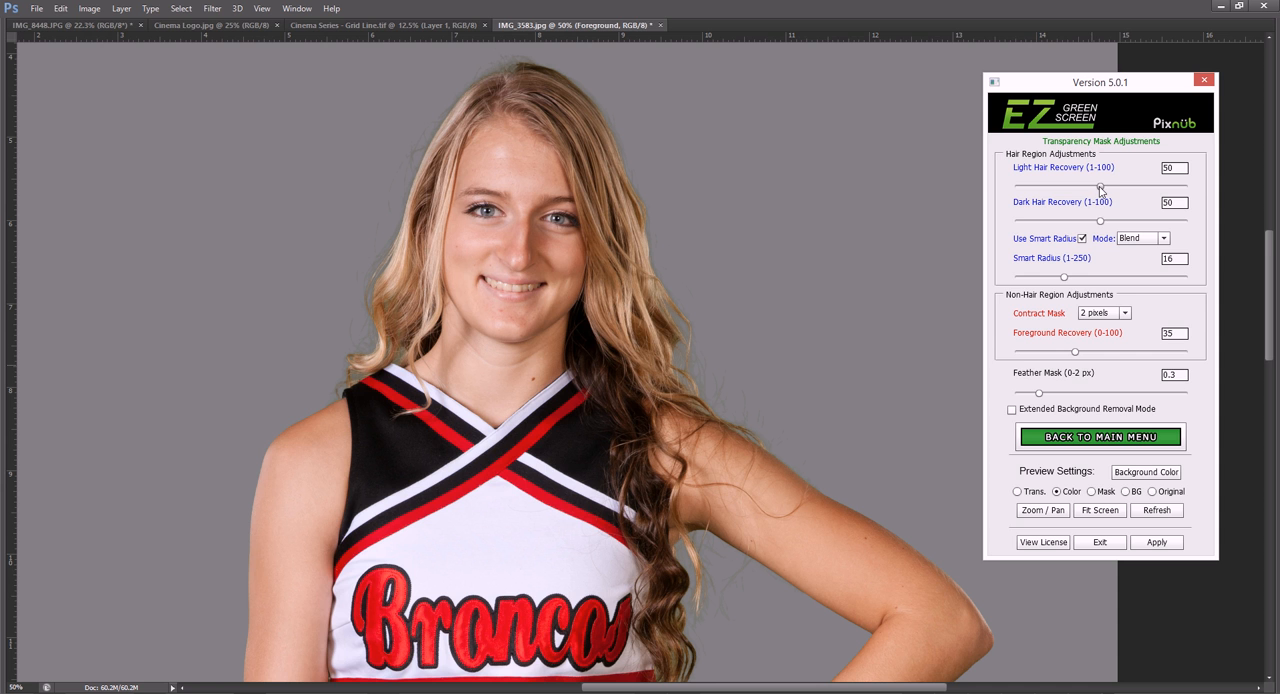
{"action": "left_click_drag", "start_coordinate": [1100, 188], "coordinate": [1119, 186]}
{"action": "left_click_drag", "start_coordinate": [1121, 186], "coordinate": [1067, 196]}
{"action": "left_click_drag", "start_coordinate": [1099, 221], "coordinate": [1076, 226]}
{"action": "left_click", "coordinate": [1072, 437]}
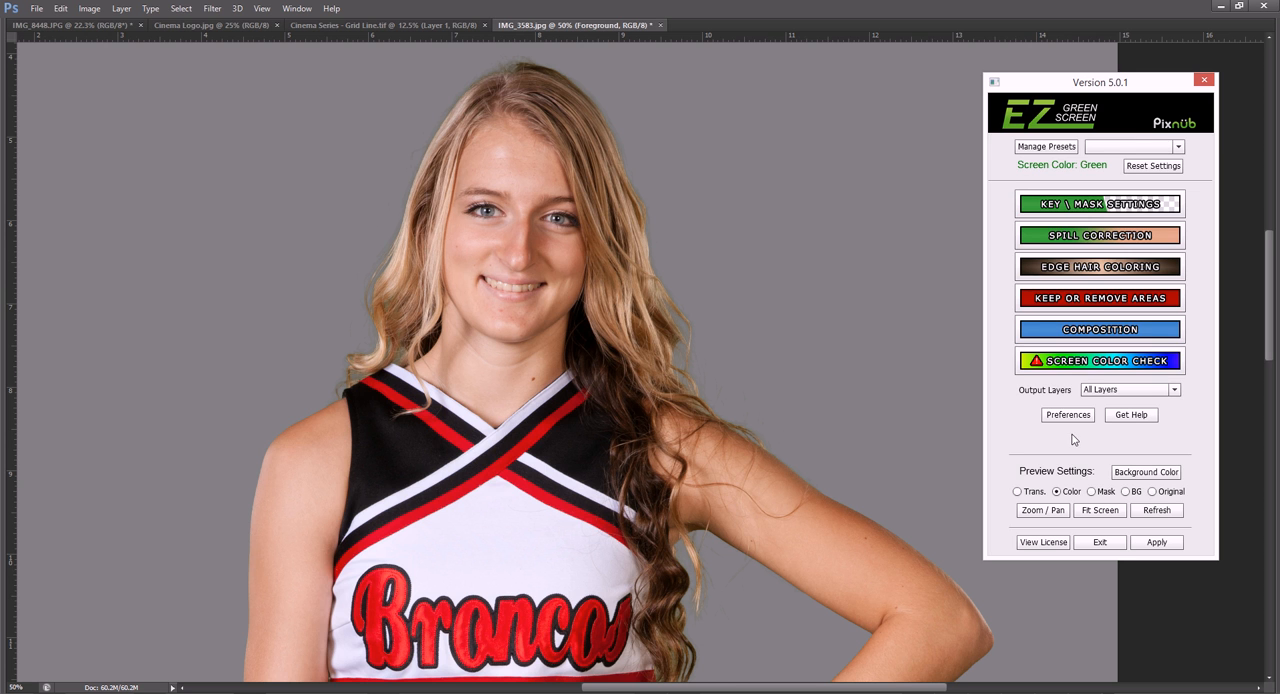
- Set the edge hair coloring to Color Blending Width 17, Brightness Shift 25 and Brightness Blending Width 9
{"action": "left_click", "coordinate": [1070, 266]}
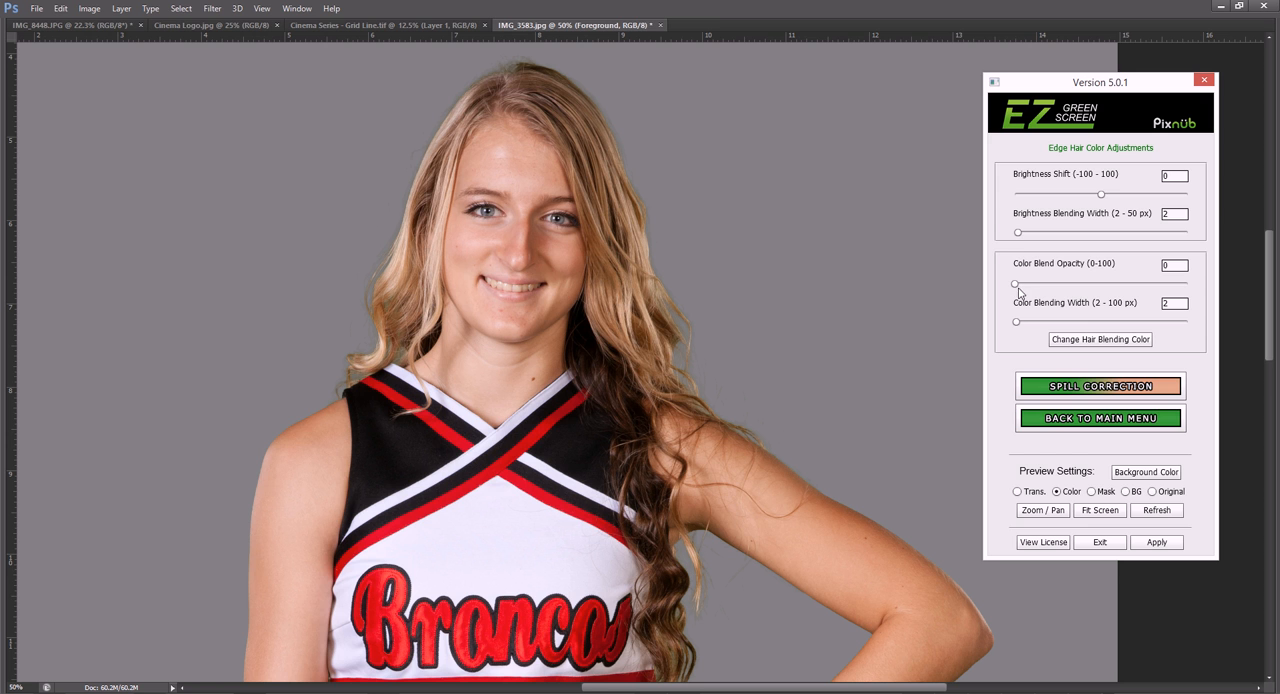
{"action": "left_click_drag", "start_coordinate": [1016, 321], "coordinate": [1044, 323]}
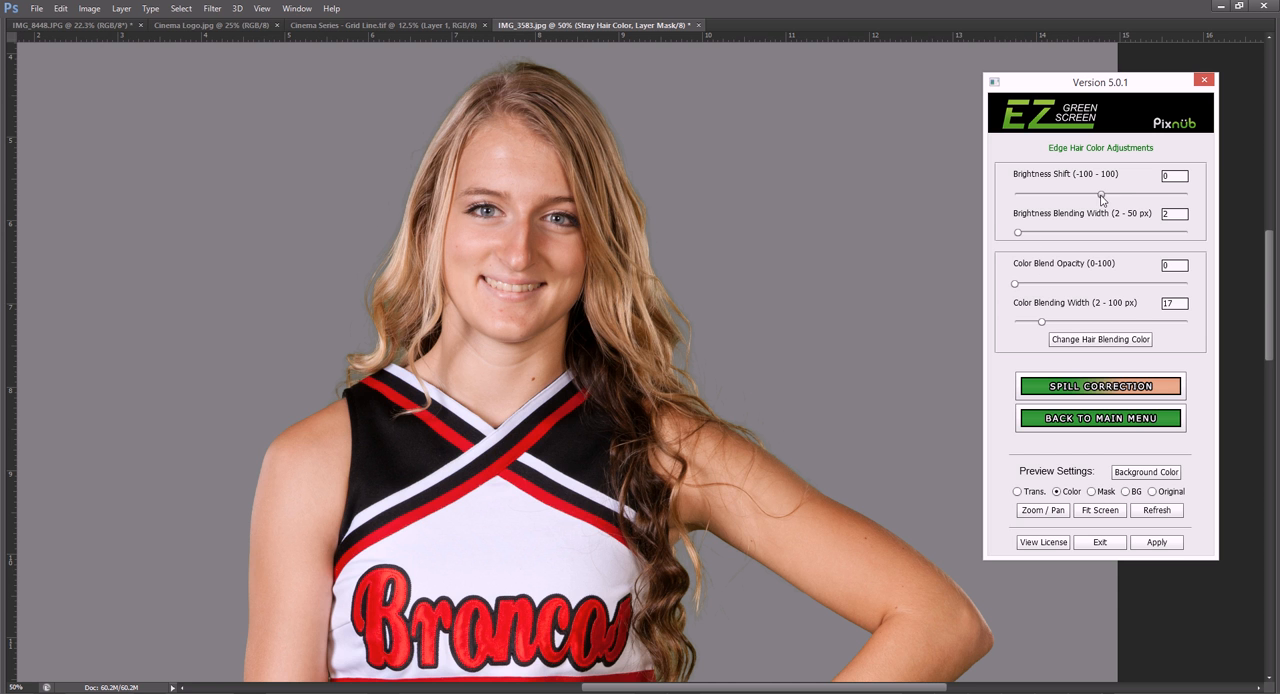
{"action": "mouse_move", "coordinate": [1101, 195]}
{"action": "left_mouse_down"}
{"action": "mouse_move", "coordinate": [1079, 197]}
{"action": "mouse_move", "coordinate": [1139, 196]}
{"action": "mouse_move", "coordinate": [1125, 197]}
{"action": "left_mouse_up"}
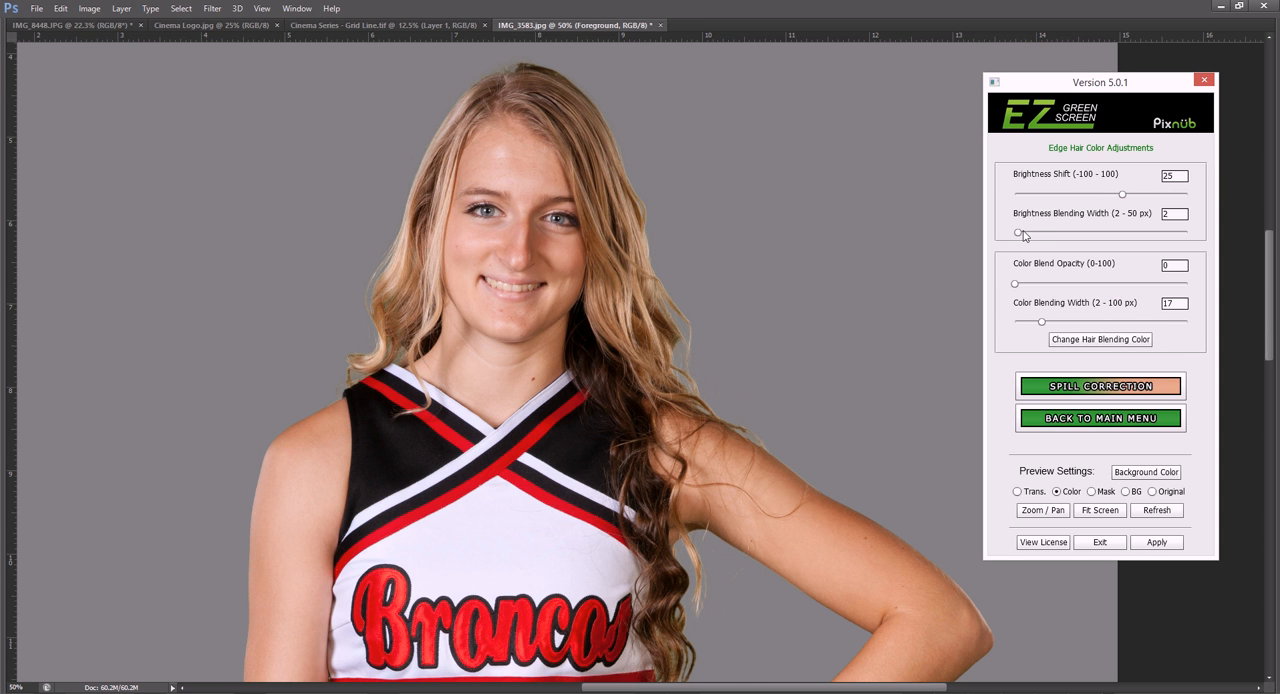
{"action": "left_click_drag", "start_coordinate": [1018, 232], "coordinate": [1046, 234]}
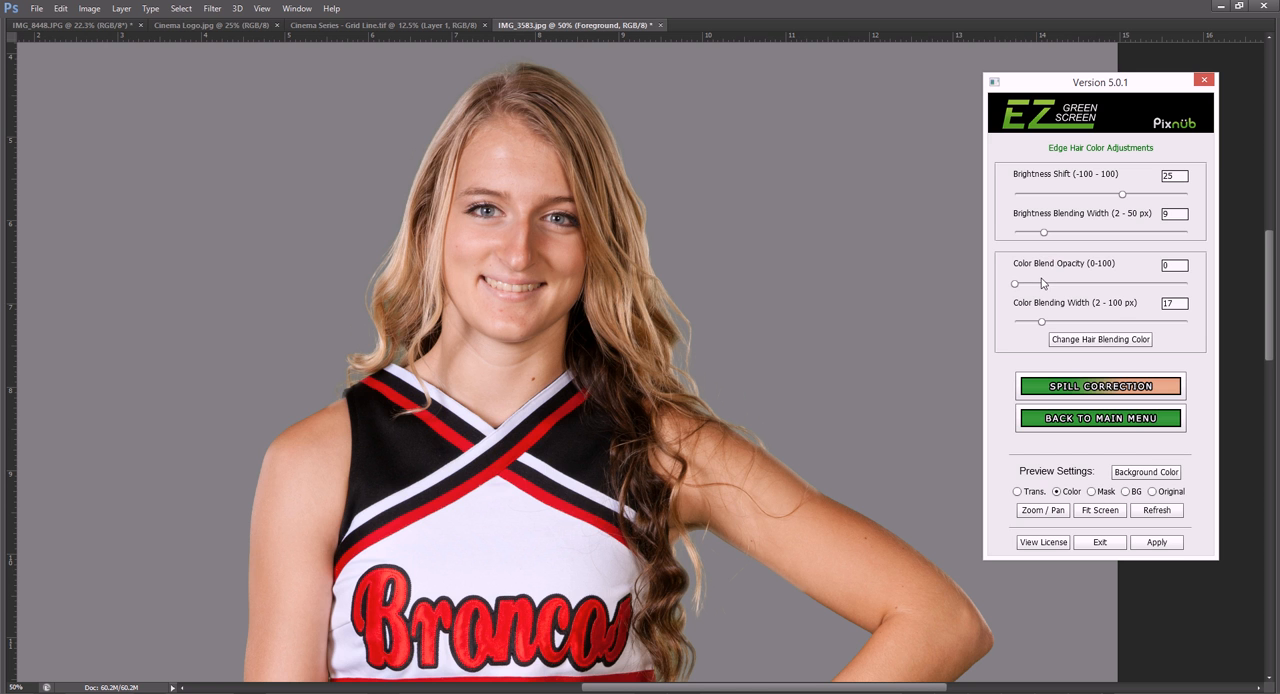
{"action": "left_click", "coordinate": [1099, 419]}
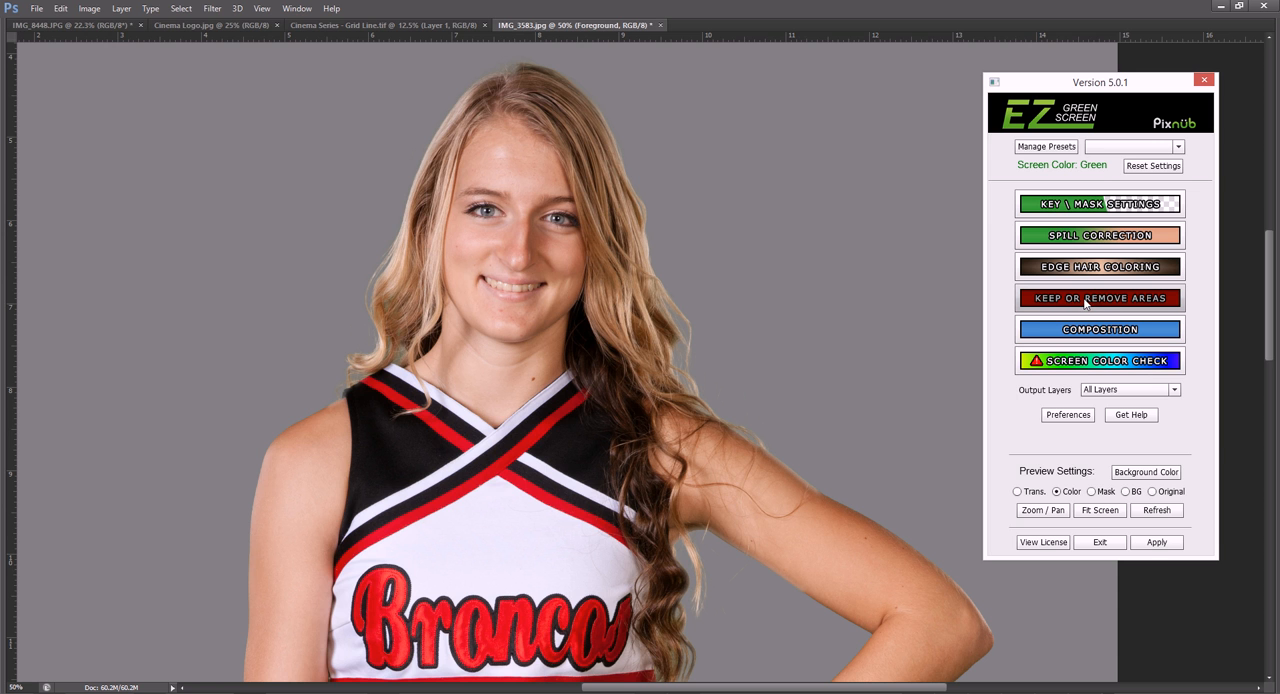
- Set the spill correction's warm color range for the hair region to 88
{"action": "left_click", "coordinate": [1083, 238]}
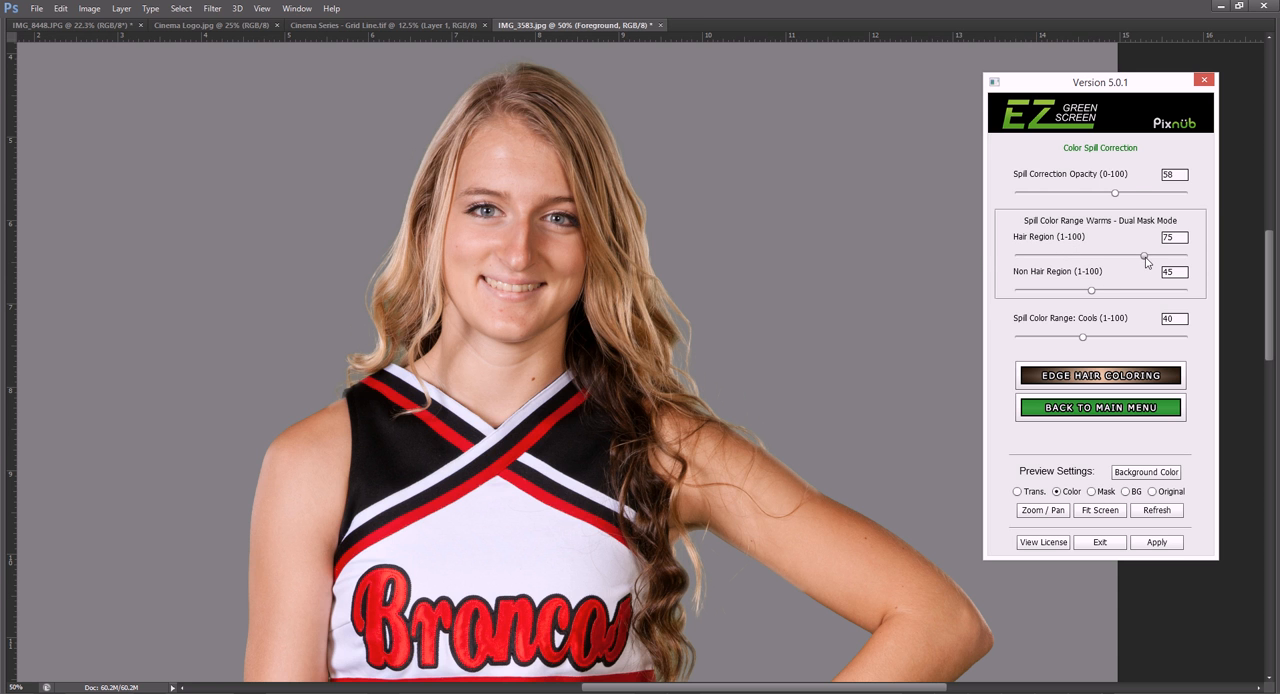
{"action": "left_click_drag", "start_coordinate": [1145, 256], "coordinate": [1104, 255]}
{"action": "left_click_drag", "start_coordinate": [1104, 256], "coordinate": [1167, 258]}
{"action": "left_click", "coordinate": [1104, 408]}
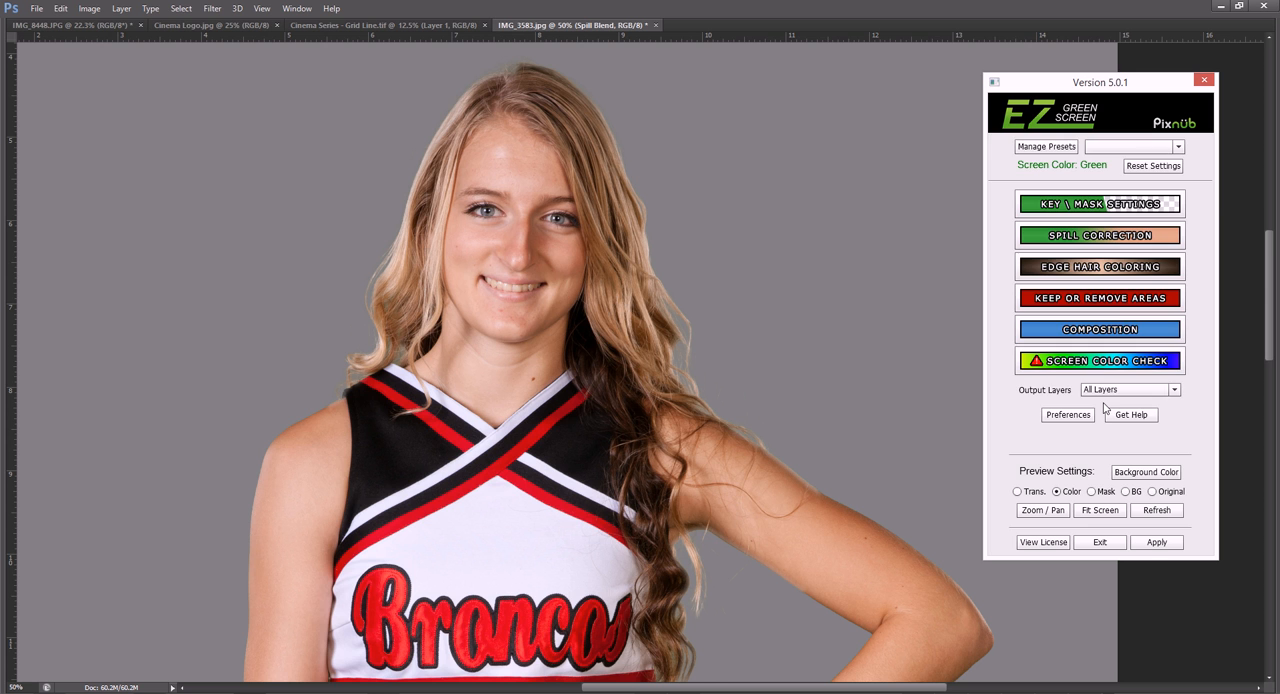
- Apply the green screen extraction with a transparent preview and merge the Extracted Image group into a single layer
{"action": "left_click", "coordinate": [1100, 299]}
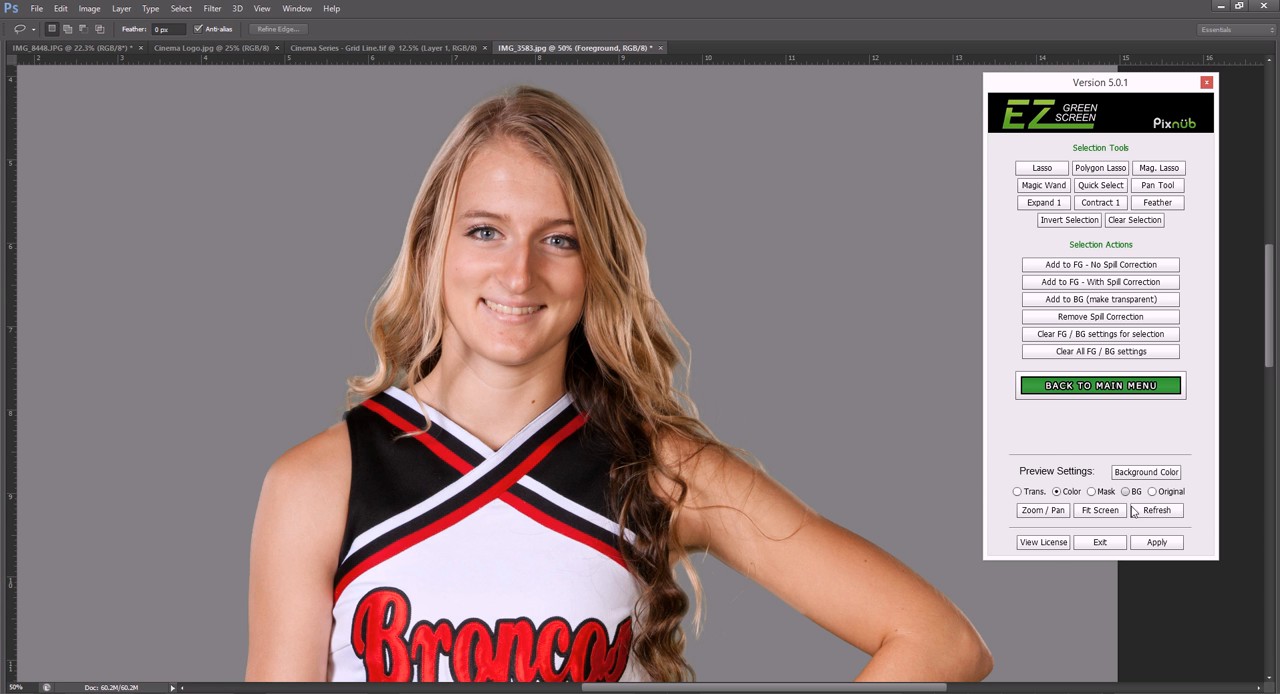
{"action": "left_click", "coordinate": [1036, 493]}
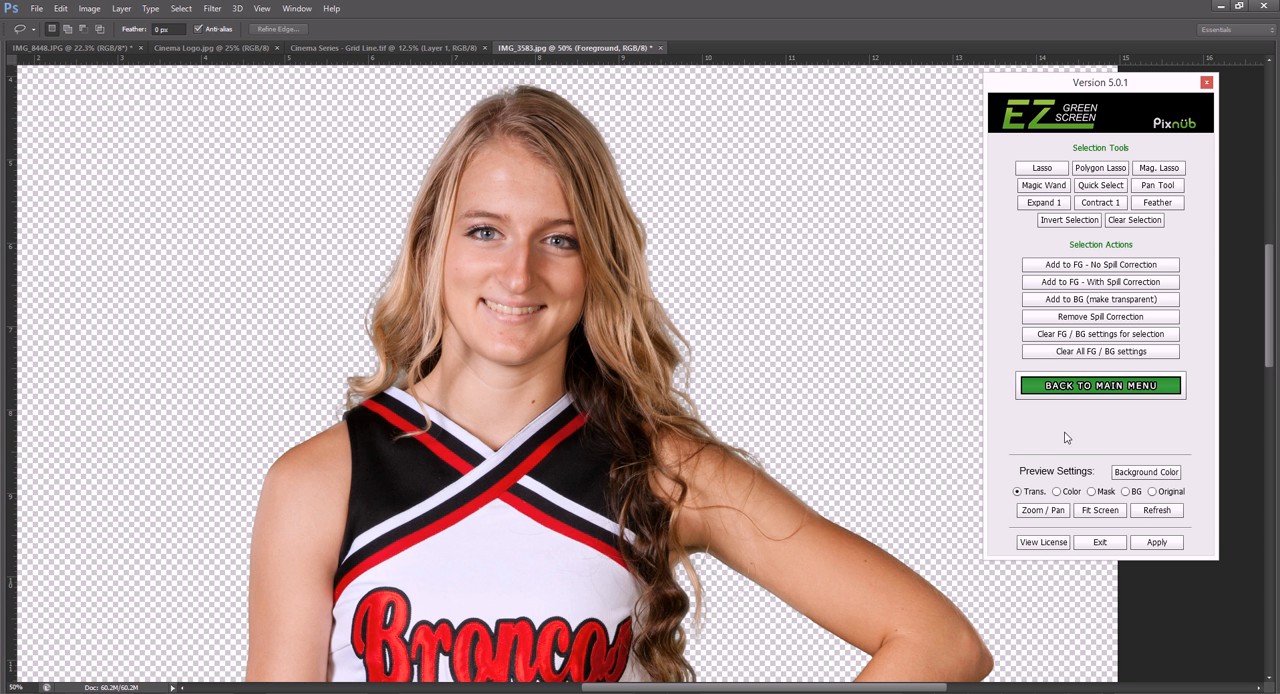
{"action": "left_click", "coordinate": [1150, 543]}
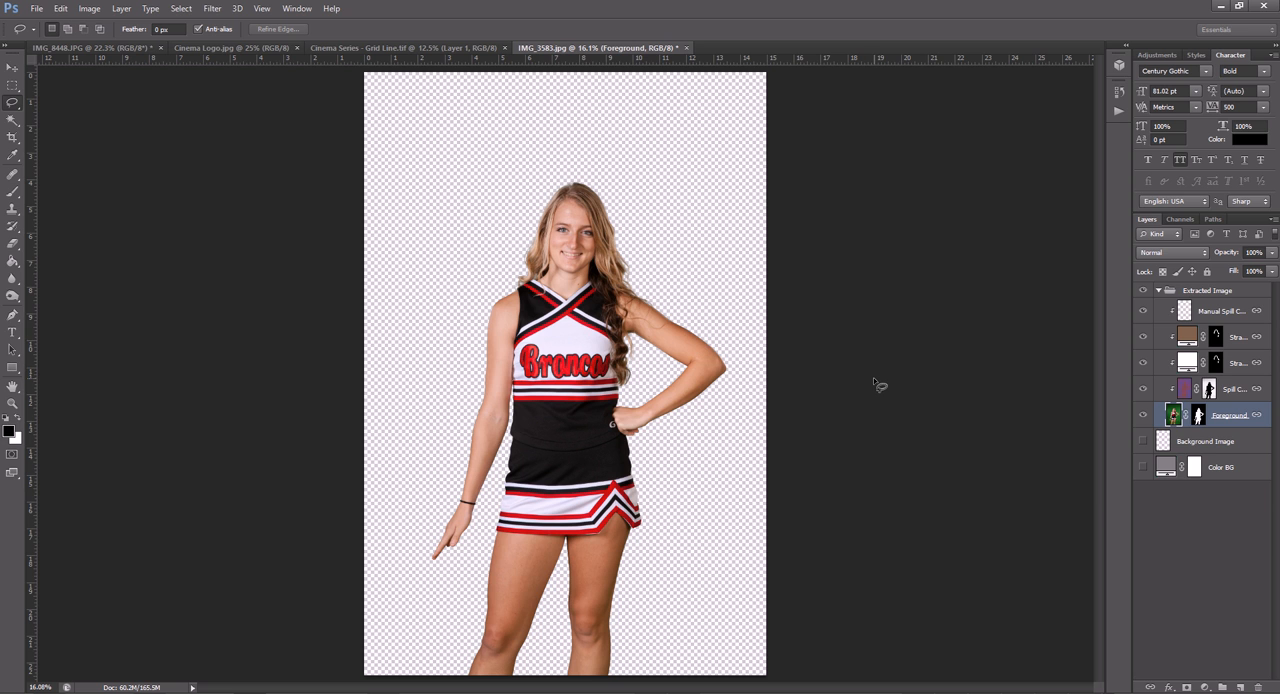
{"action": "key", "text": "ctrl+shift+e"}
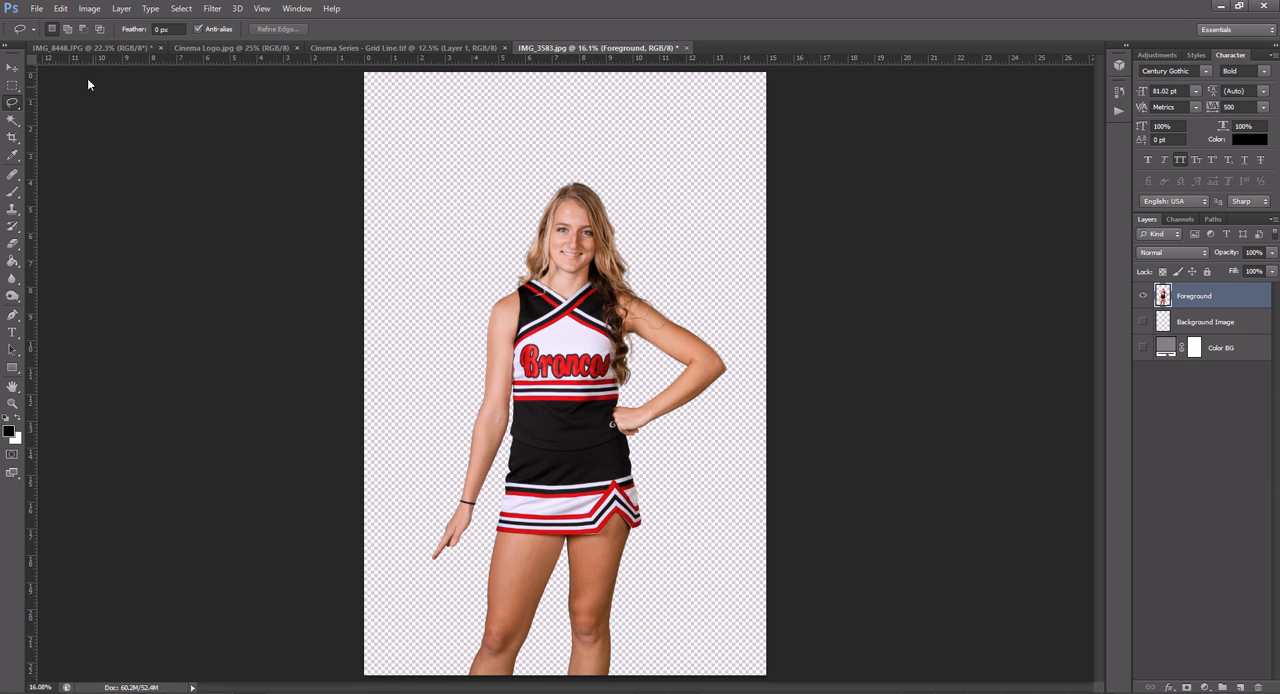
- Delete Layer 1, the football player cutout, from the Cinema Series - Grid Line.tif poster
{"action": "key", "text": "v"}
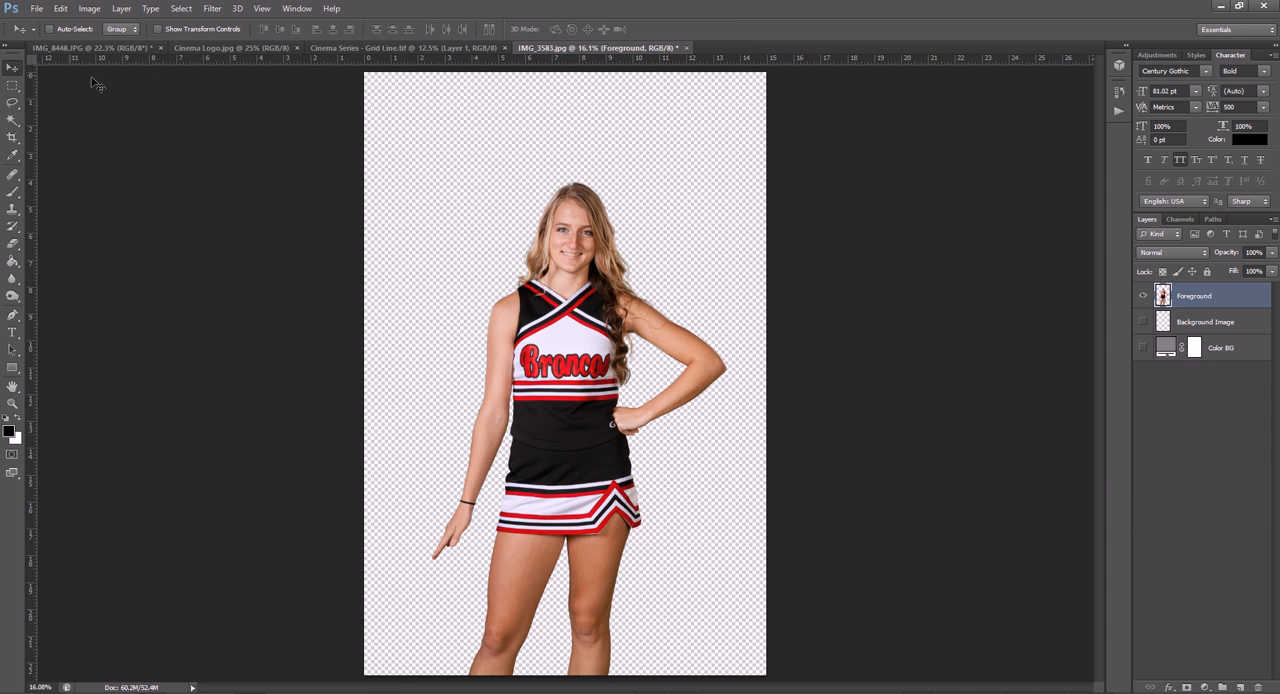
{"action": "left_click", "coordinate": [358, 48]}
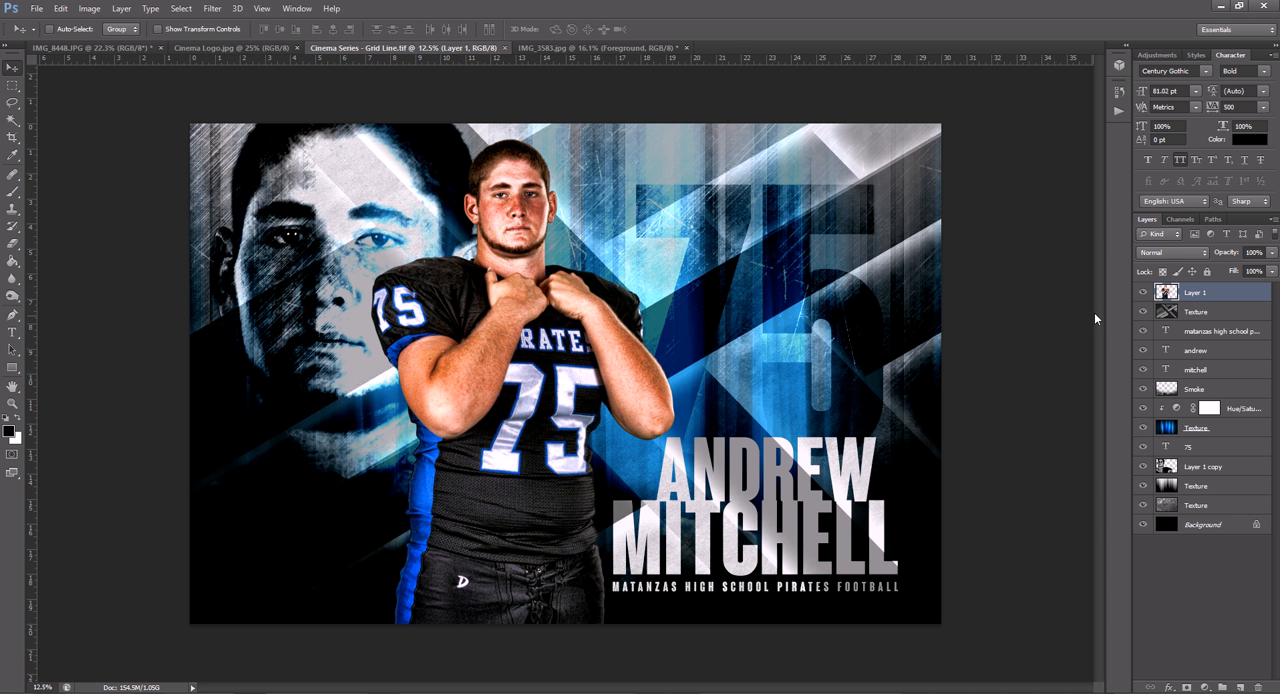
{"action": "key", "text": "Delete"}
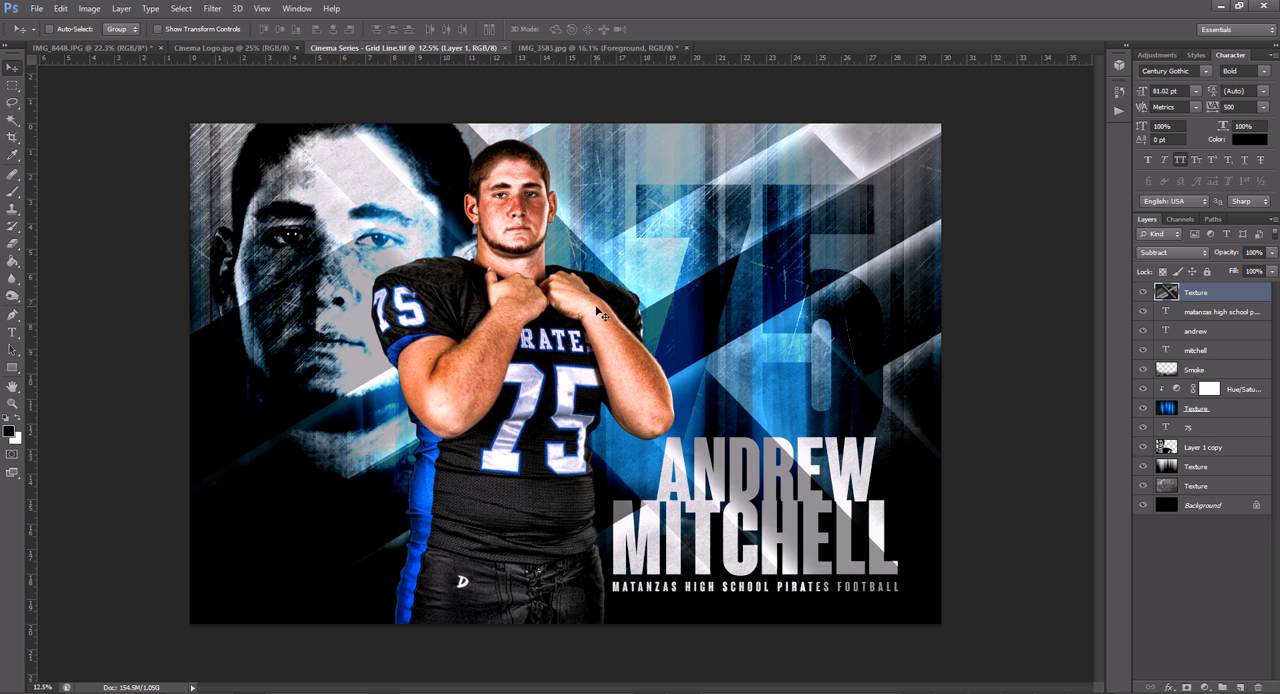
- Bring the extracted cheerleader into the poster, scale her to 163.42% and position her in the deleted player's place
{"action": "left_click", "coordinate": [580, 47]}
{"action": "left_click_drag", "start_coordinate": [570, 243], "coordinate": [510, 307]}
{"action": "key", "text": "ctrl+t"}
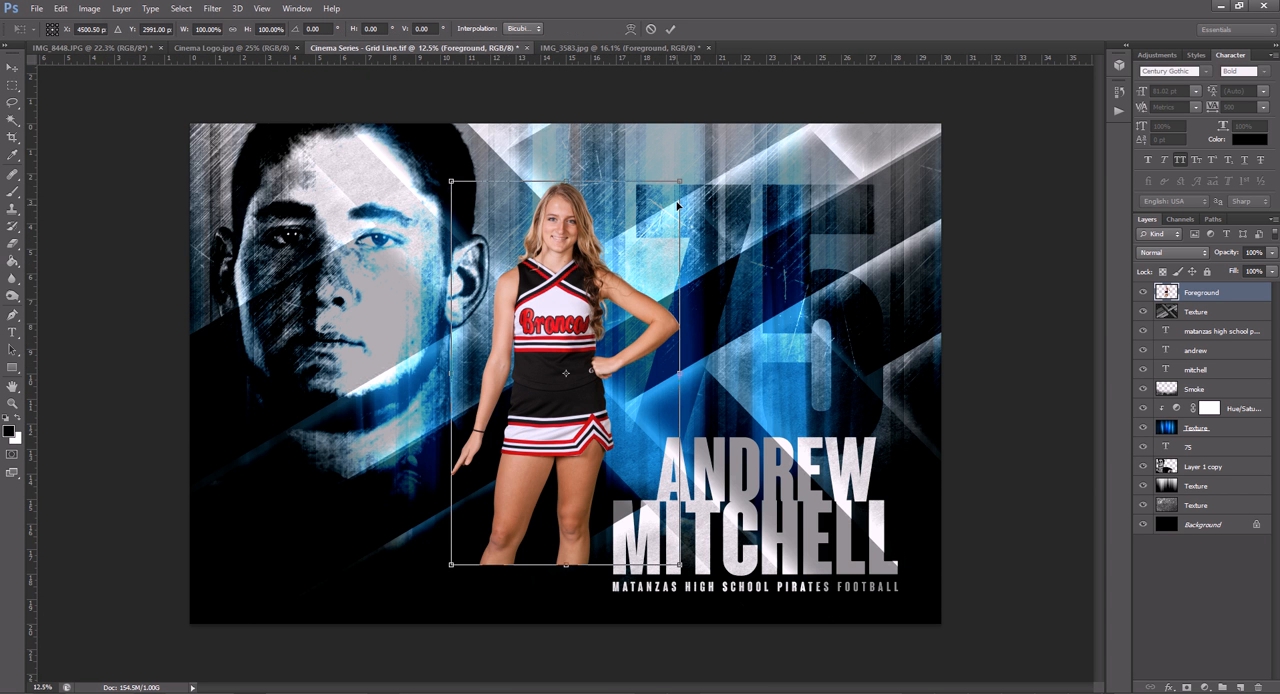
{"action": "left_click_drag", "start_coordinate": [679, 182], "coordinate": [752, 60]}
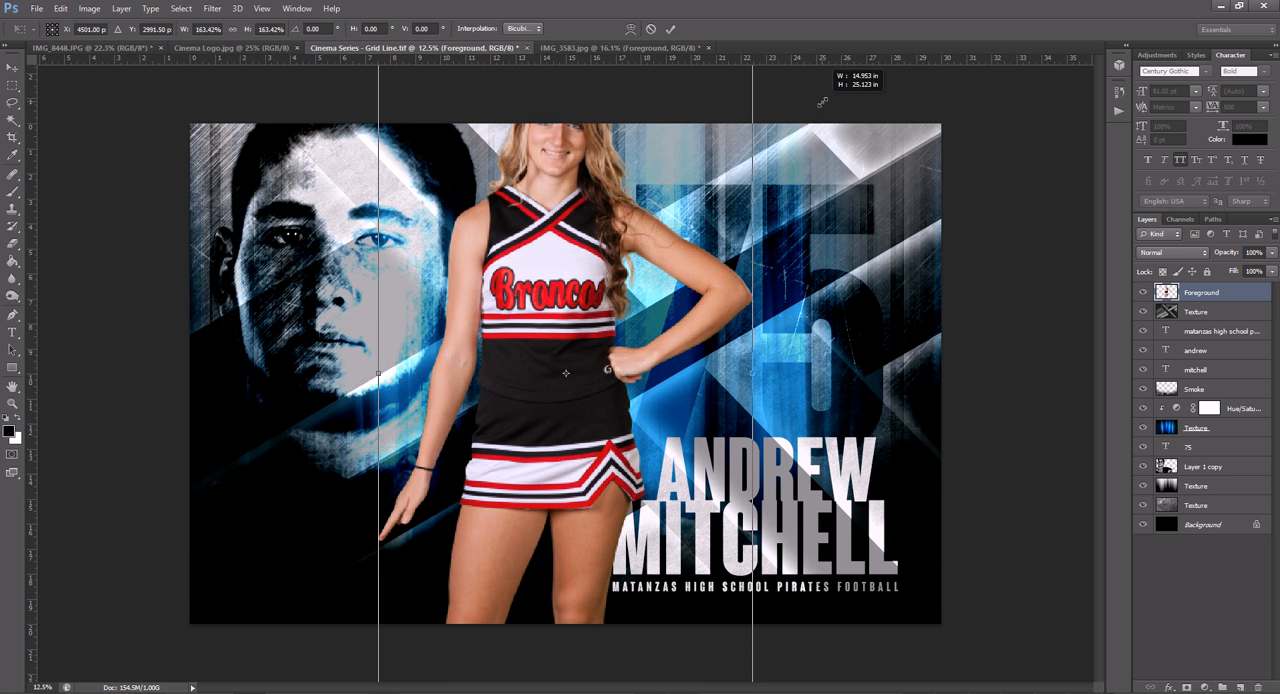
{"action": "left_click_drag", "start_coordinate": [583, 247], "coordinate": [529, 334]}
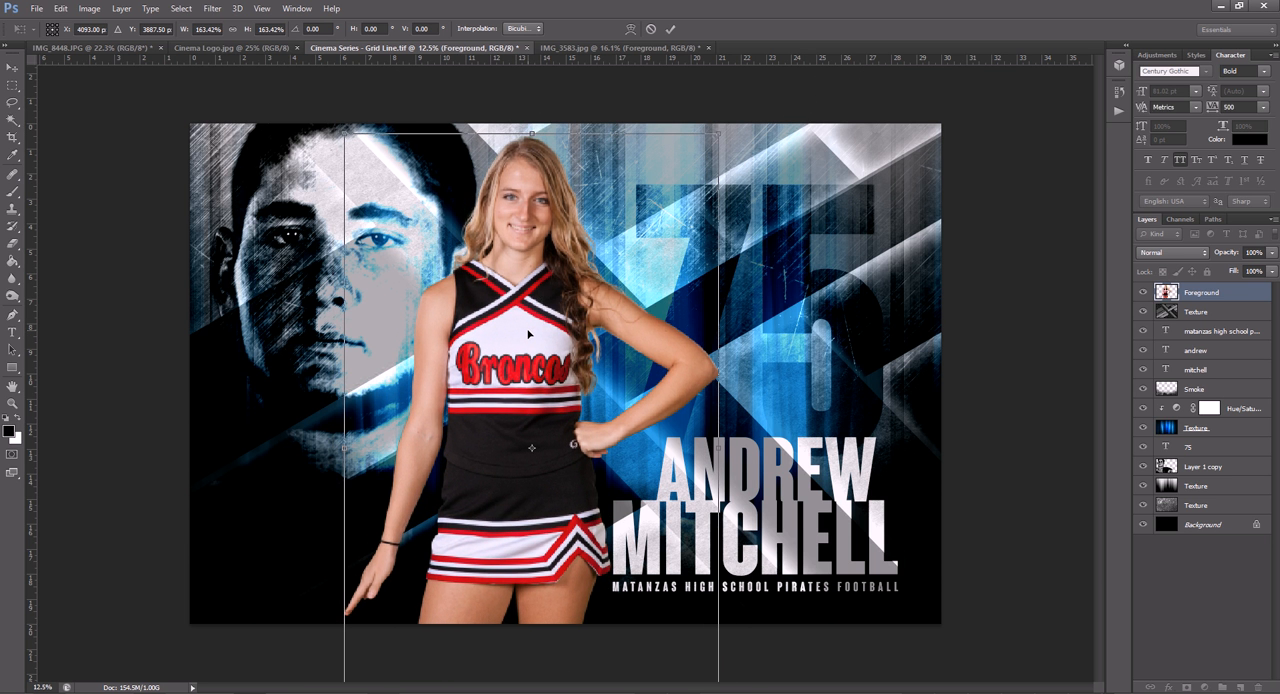
{"action": "key", "text": "Return"}
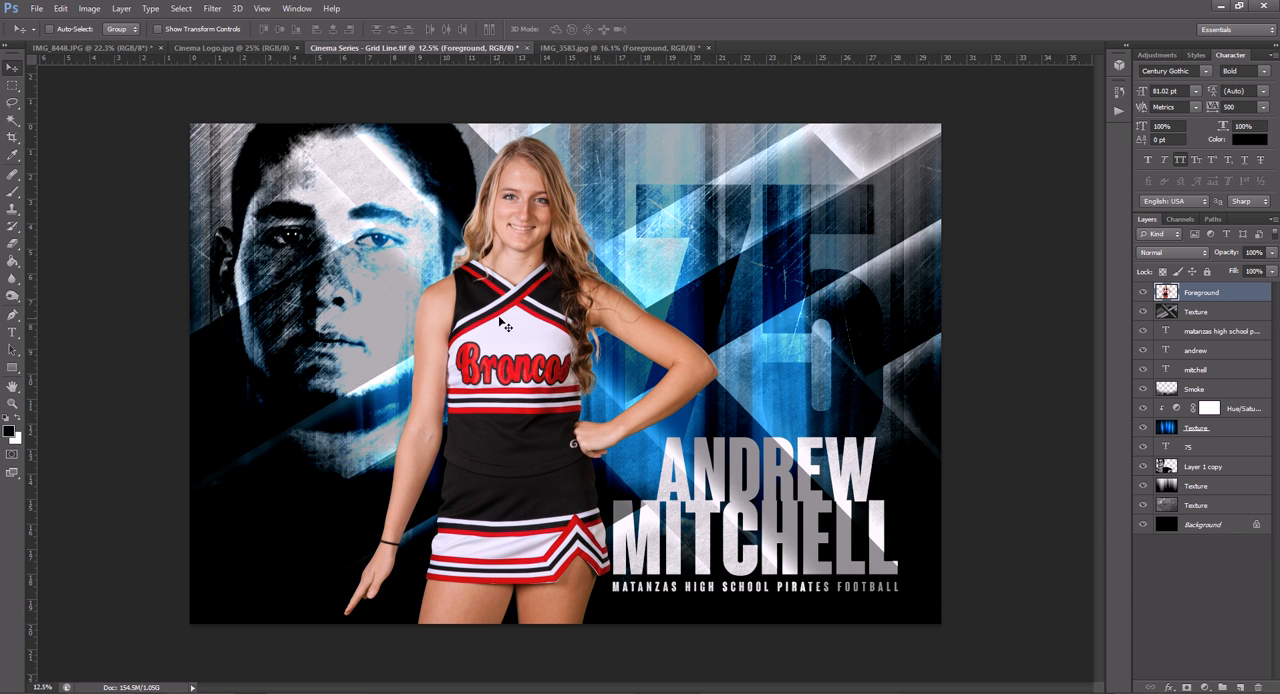
- Open the cheerleader's Foreground layer in Topaz Adjust 5 and choose the HDR Collection's Dynamic Pop preset
{"action": "left_click", "coordinate": [218, 16]}
{"action": "mouse_move", "coordinate": [256, 289]}
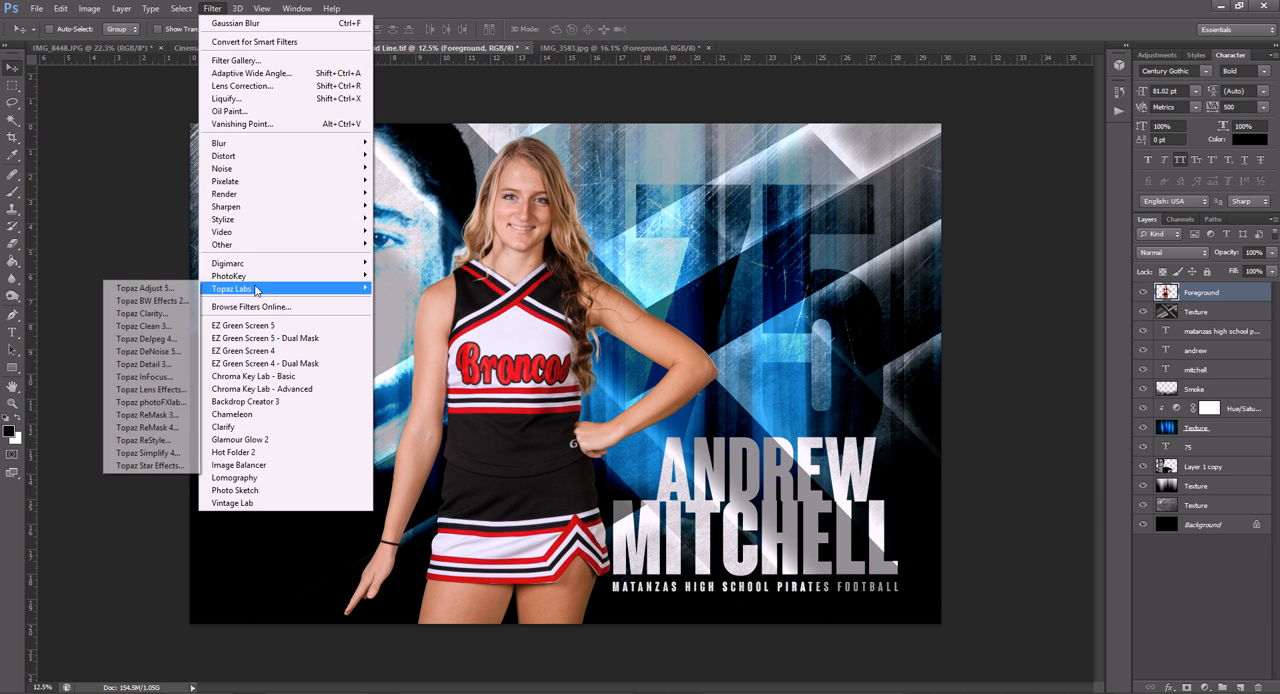
{"action": "left_click", "coordinate": [180, 287]}
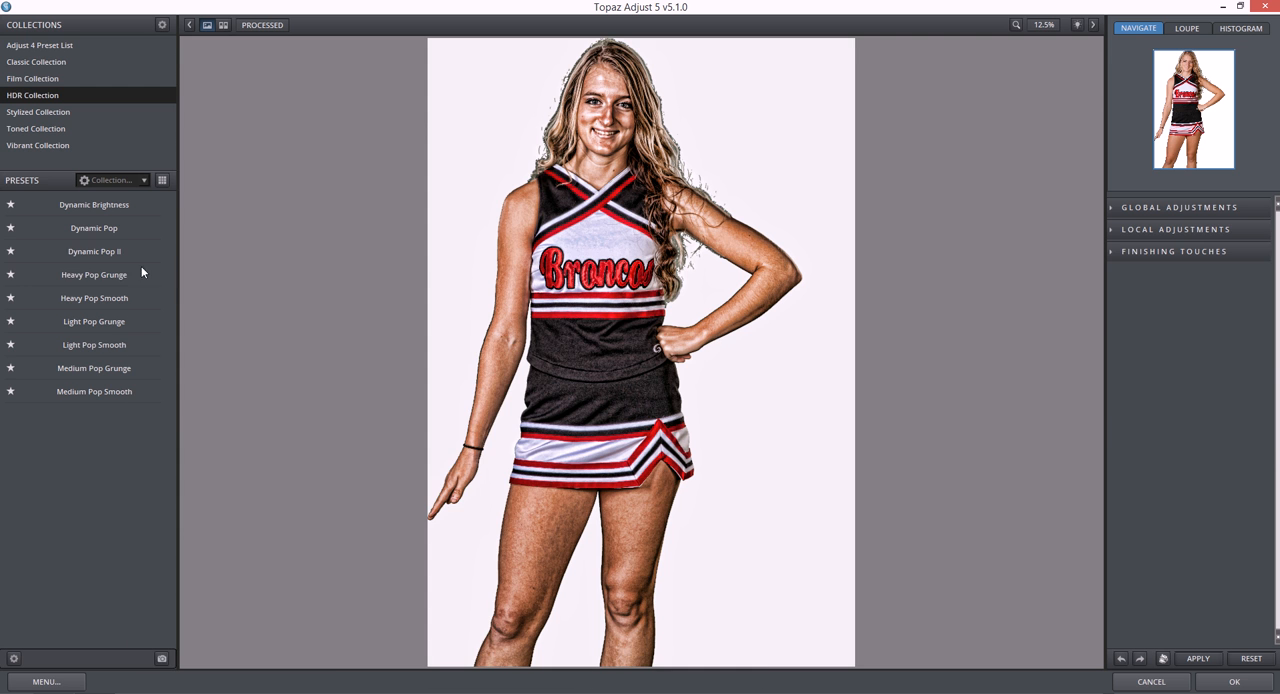
{"action": "left_click", "coordinate": [112, 253]}
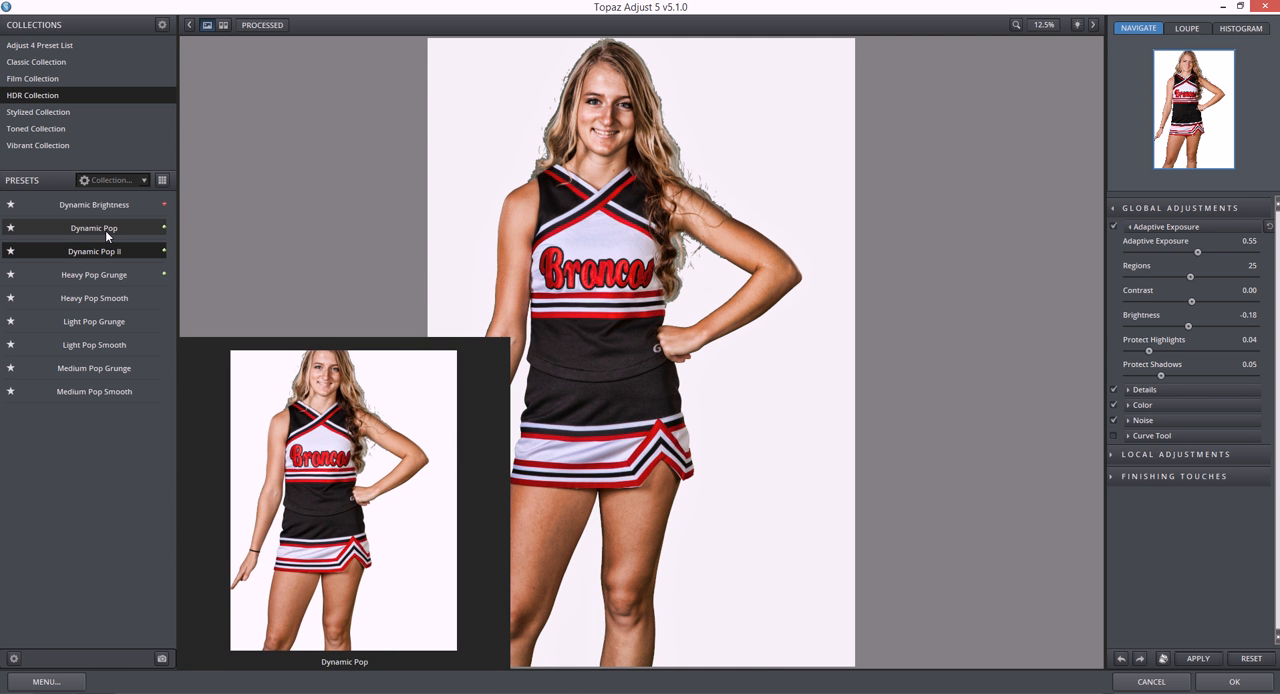
{"action": "left_click", "coordinate": [103, 232]}
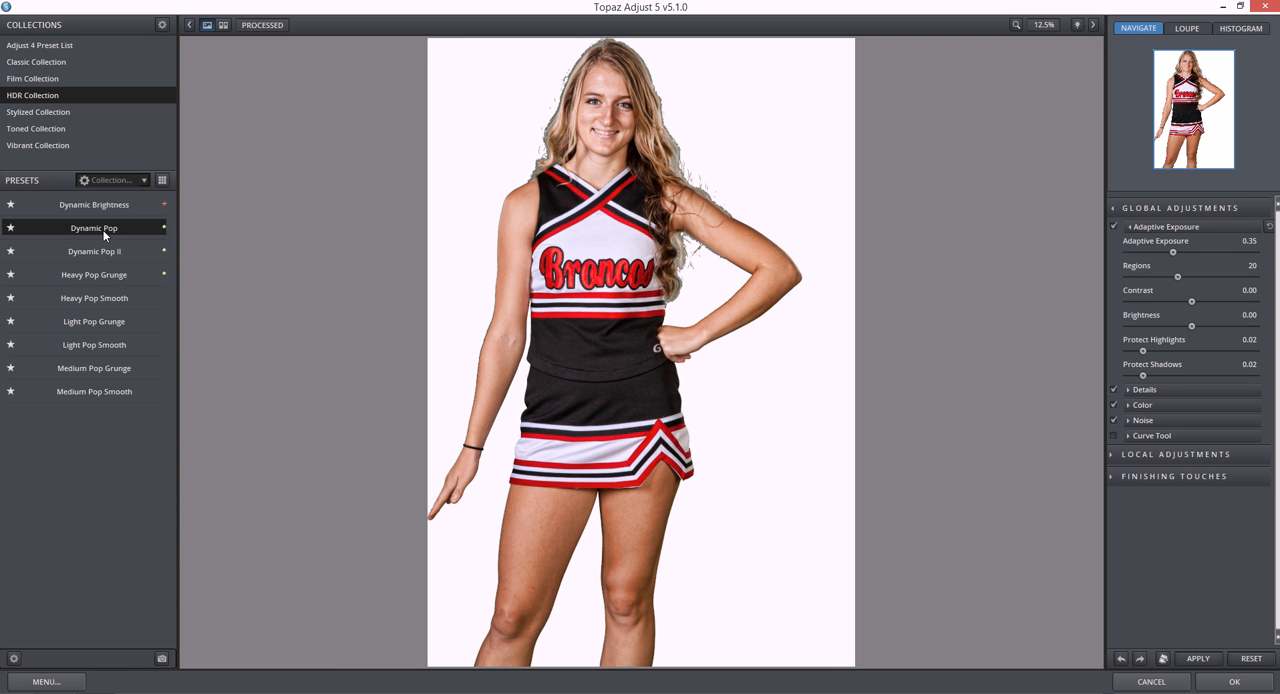
- Raise the Detail Boost to 1.34 and apply the Topaz Adjust effect to the cheerleader
{"action": "left_click", "coordinate": [1127, 390]}
{"action": "left_click_drag", "start_coordinate": [1160, 441], "coordinate": [1164, 441]}
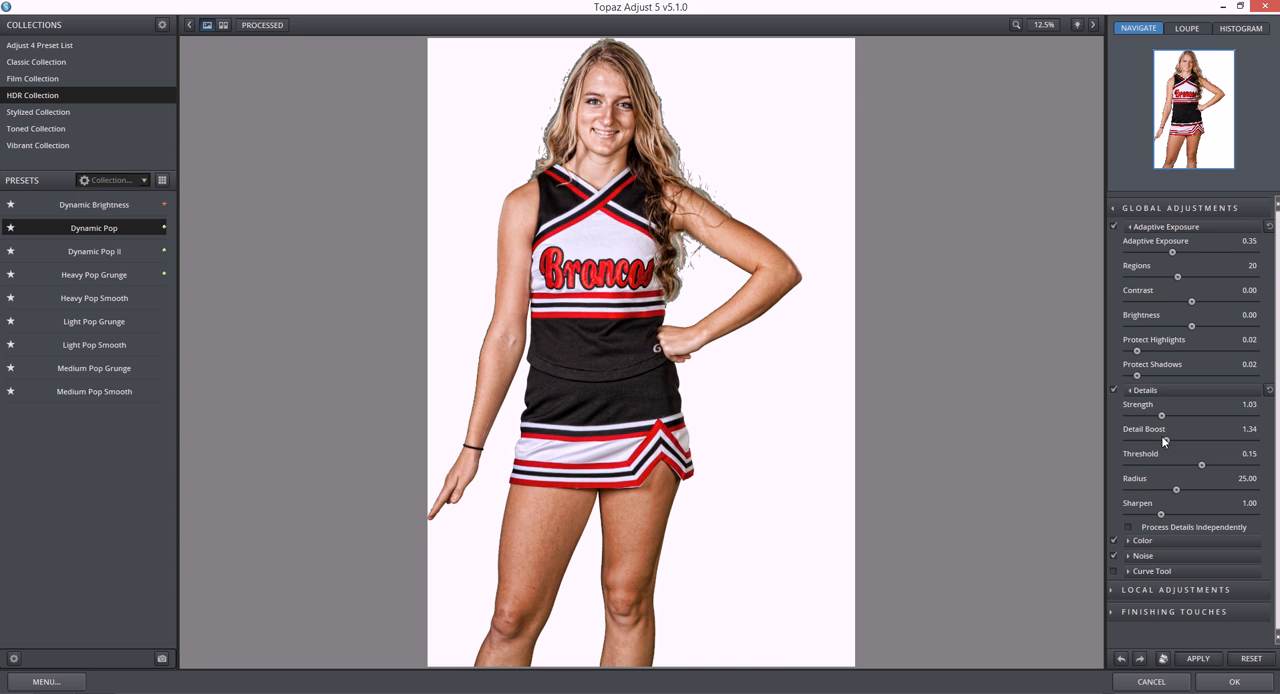
{"action": "left_click", "coordinate": [1234, 686]}
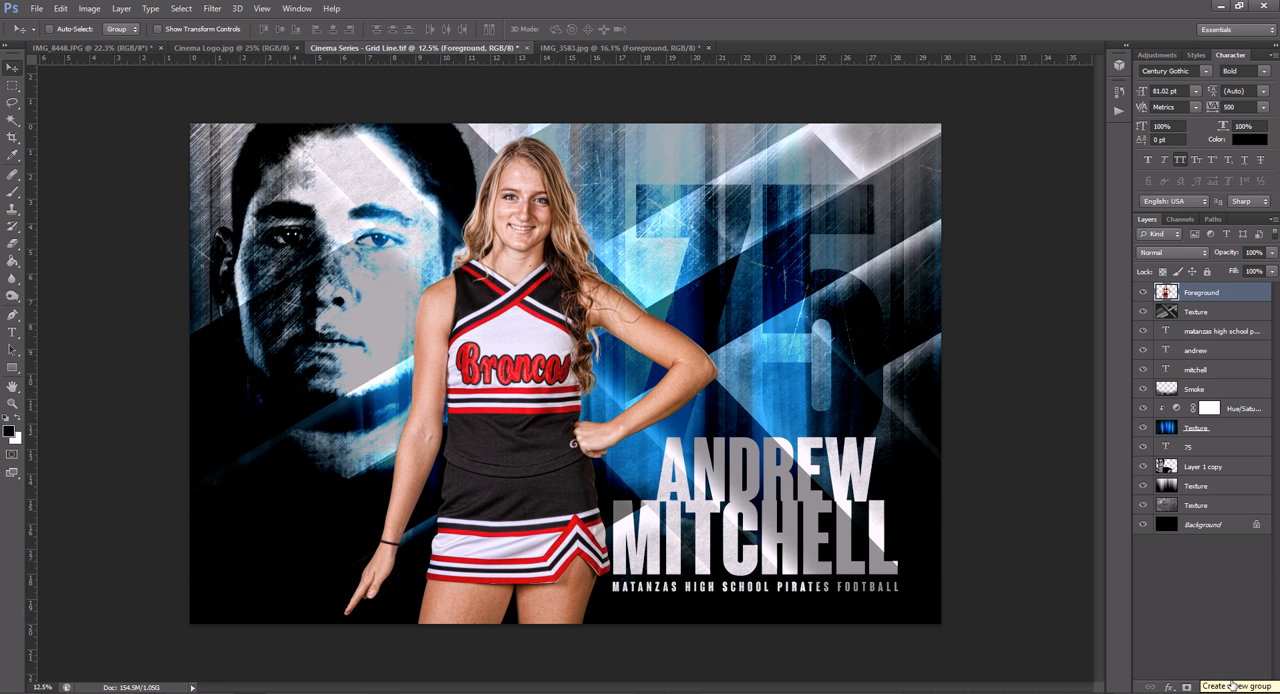
- Darken the cheerleader's shadows with Levels by setting the black input level to 27
{"action": "key", "text": "ctrl+l"}
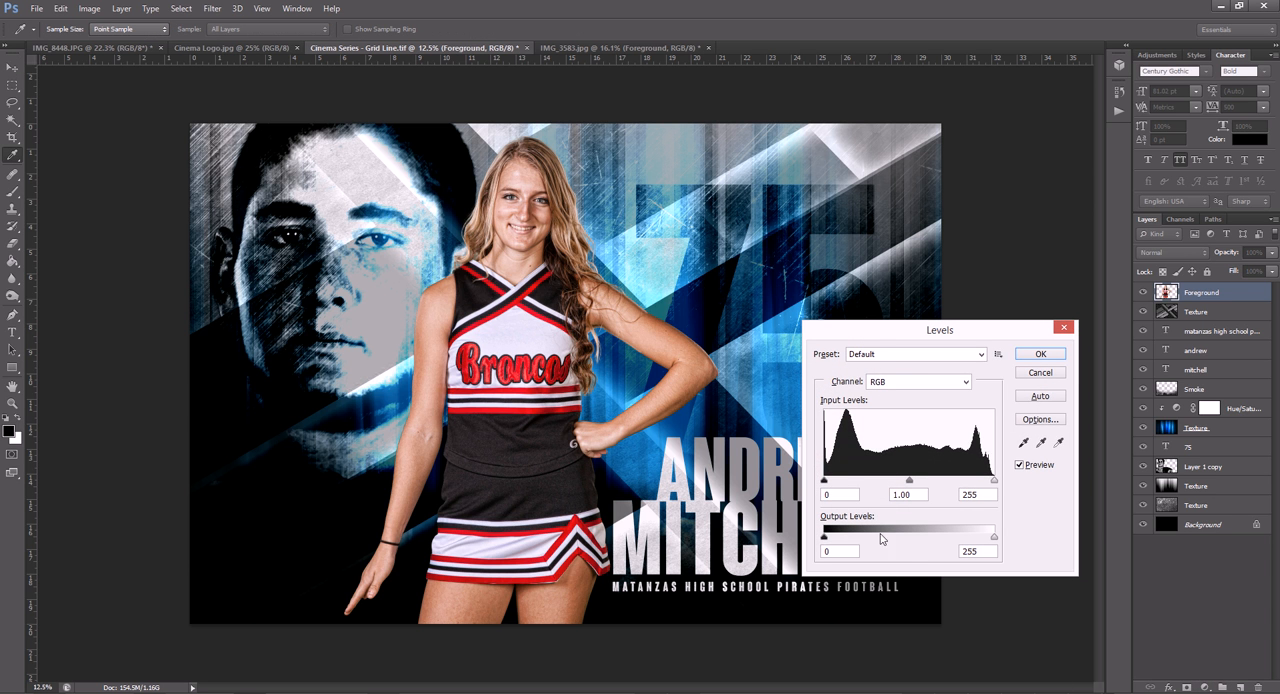
{"action": "left_click_drag", "start_coordinate": [824, 481], "coordinate": [843, 483]}
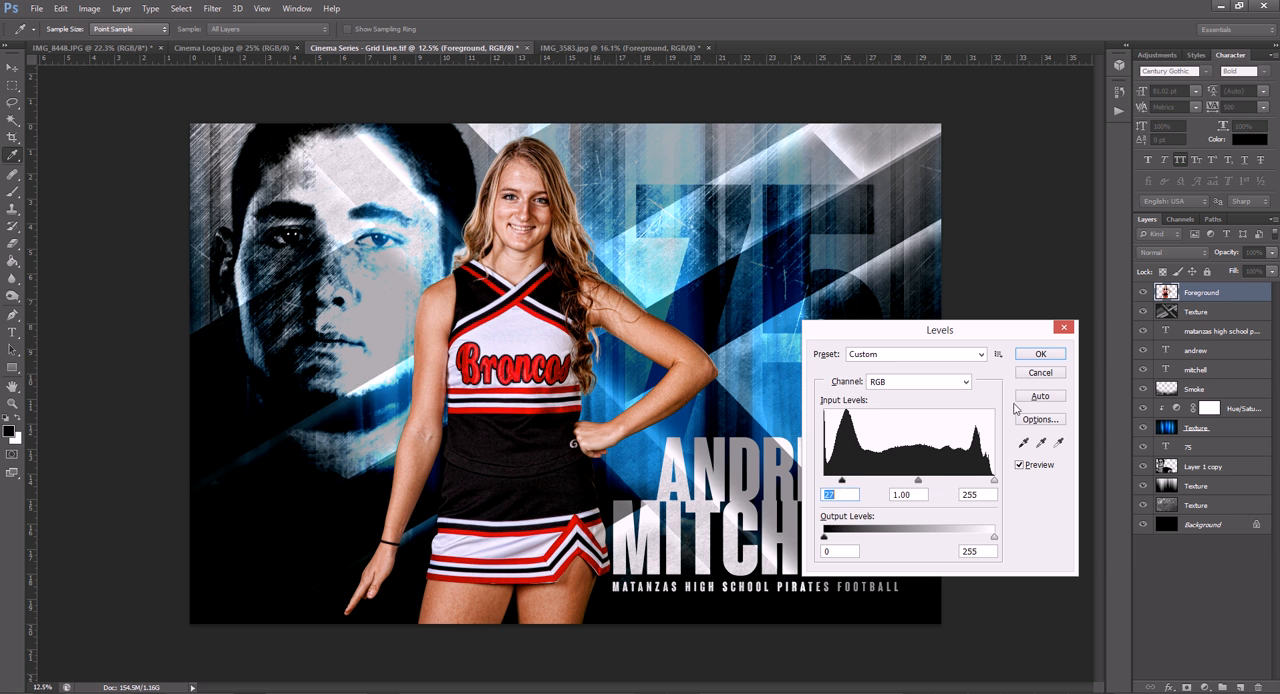
{"action": "left_click", "coordinate": [1040, 354]}
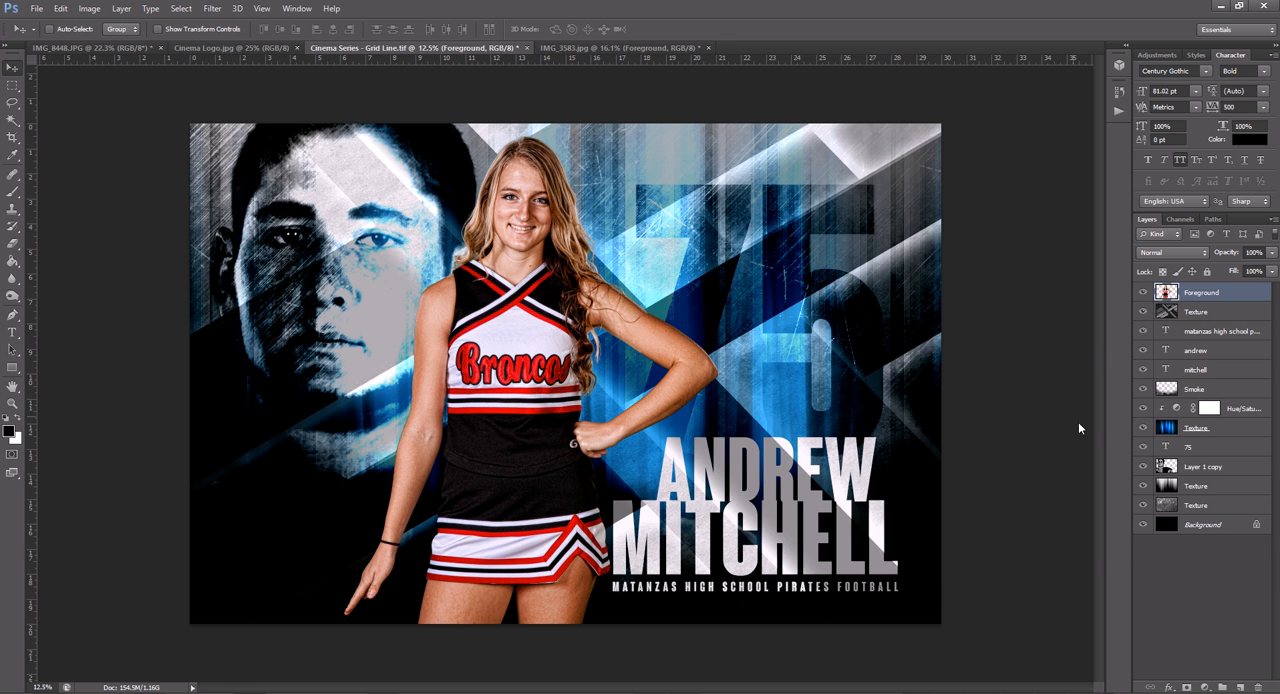
- Copy the layer style of Layer 1 copy, the football player's large background face, and delete that layer
{"action": "left_click", "coordinate": [1212, 467]}
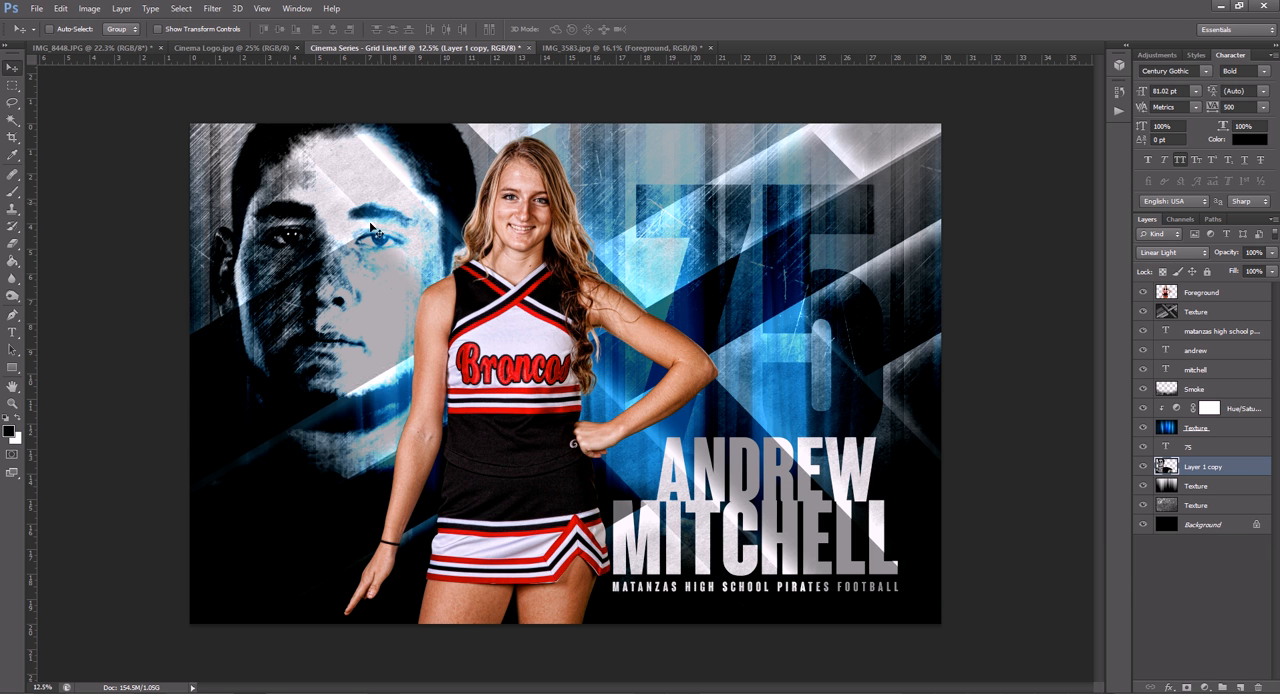
{"action": "right_click", "coordinate": [1245, 468]}
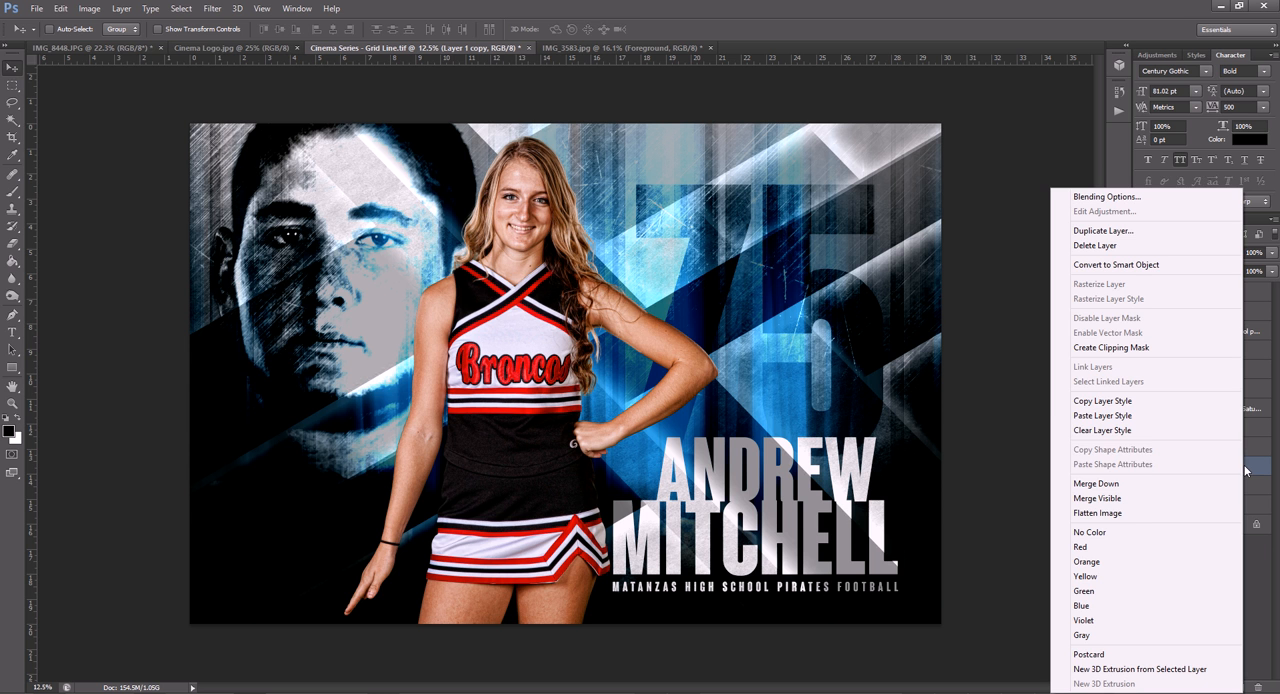
{"action": "left_click", "coordinate": [1133, 404]}
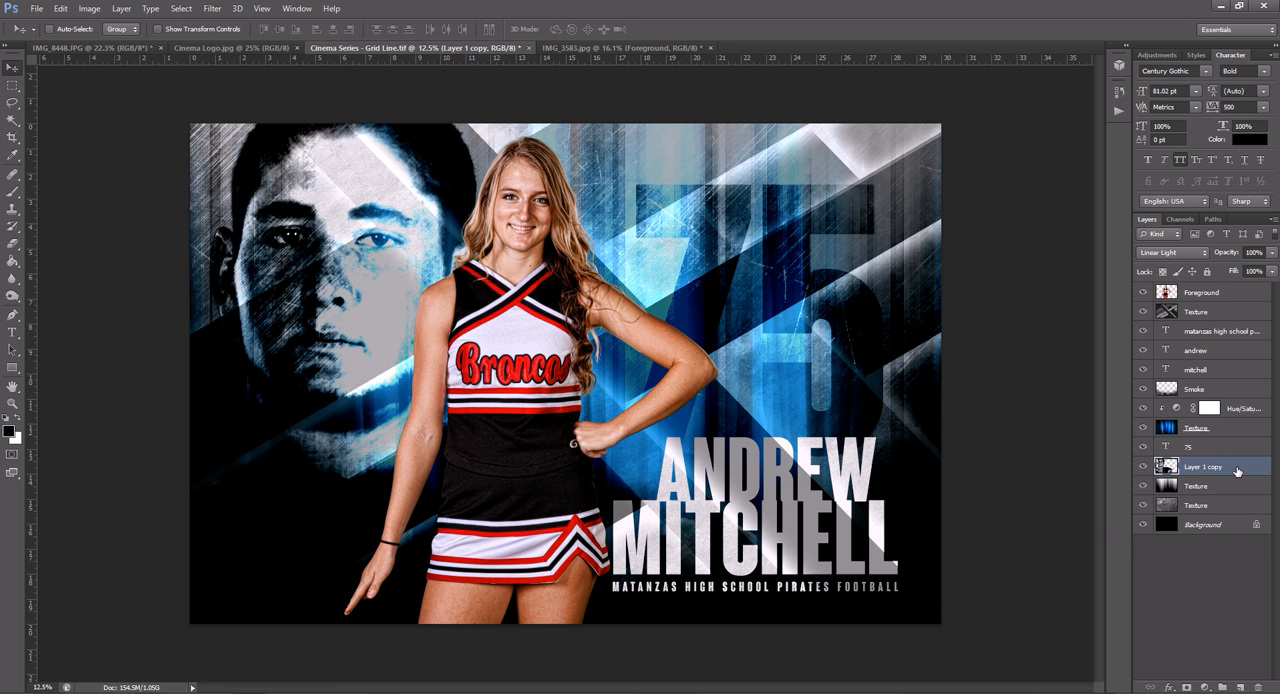
{"action": "key", "text": "Delete"}
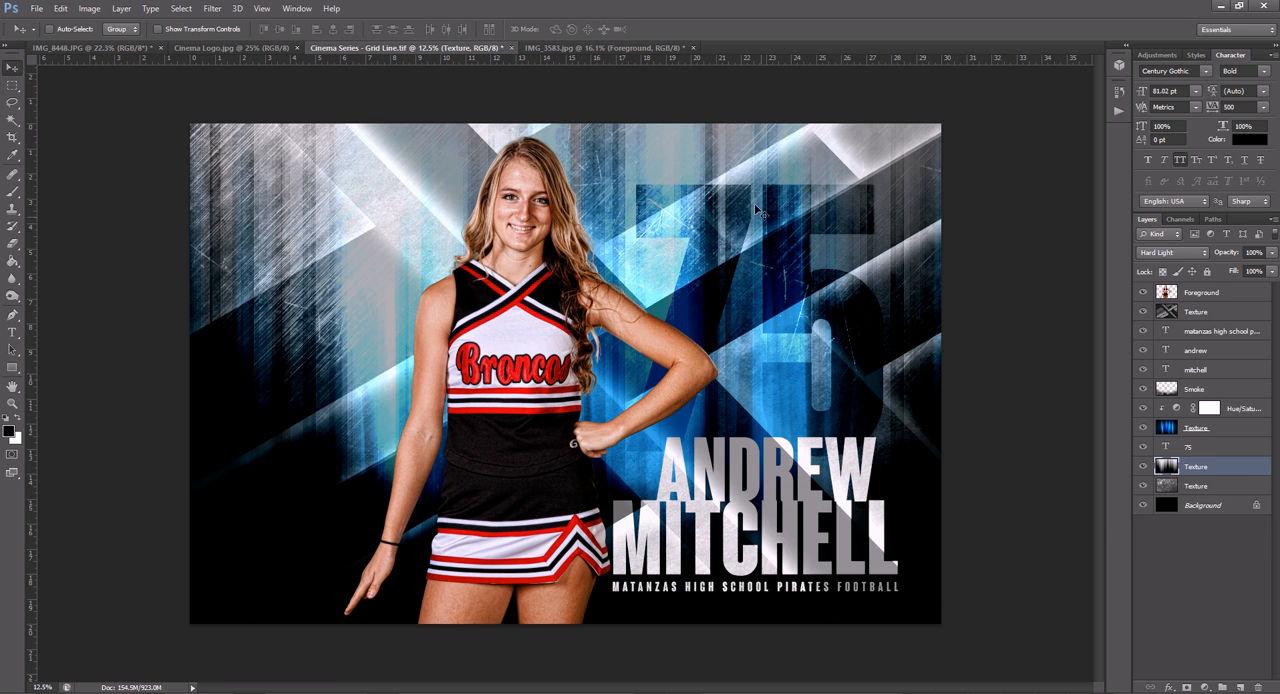
- Bring another cheerleader cutout from IMG_3583.jpg into the poster, scale it to about 309.4% and position it as the large background portrait
{"action": "left_click", "coordinate": [577, 49]}
{"action": "left_click_drag", "start_coordinate": [578, 254], "coordinate": [423, 203]}
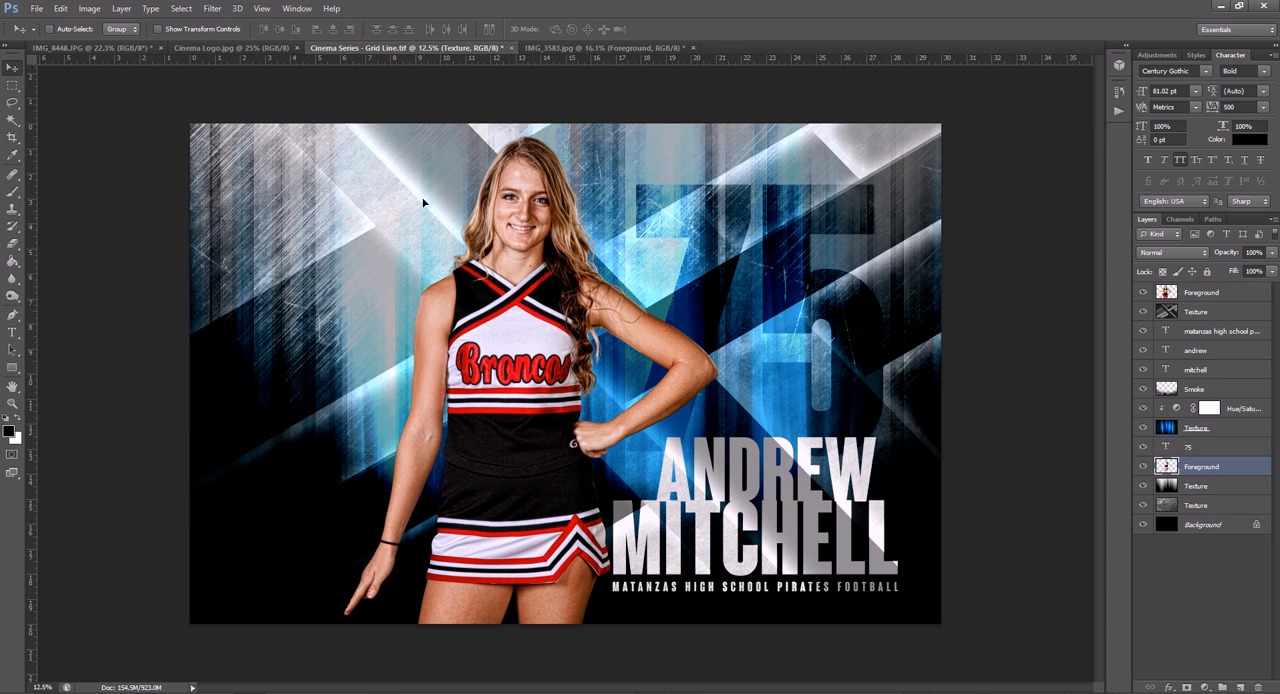
{"action": "key", "text": "ctrl+t"}
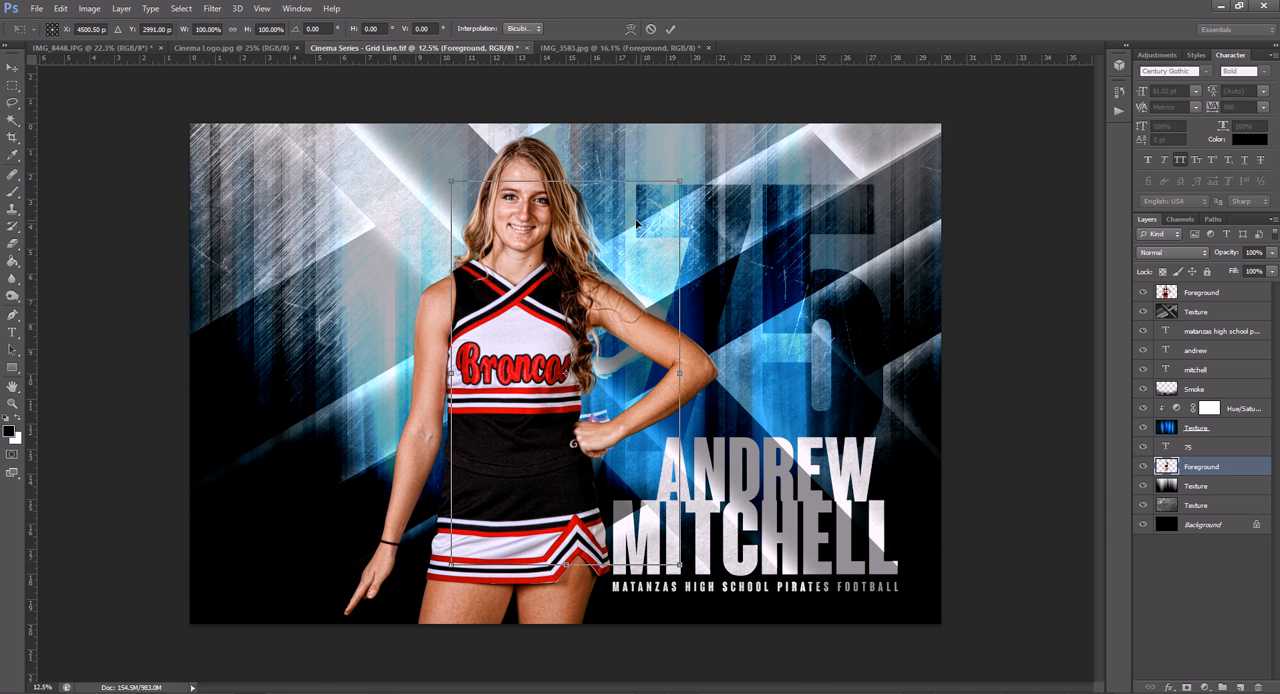
{"action": "left_click_drag", "start_coordinate": [679, 182], "coordinate": [1022, 56]}
{"action": "left_click_drag", "start_coordinate": [605, 170], "coordinate": [398, 333]}
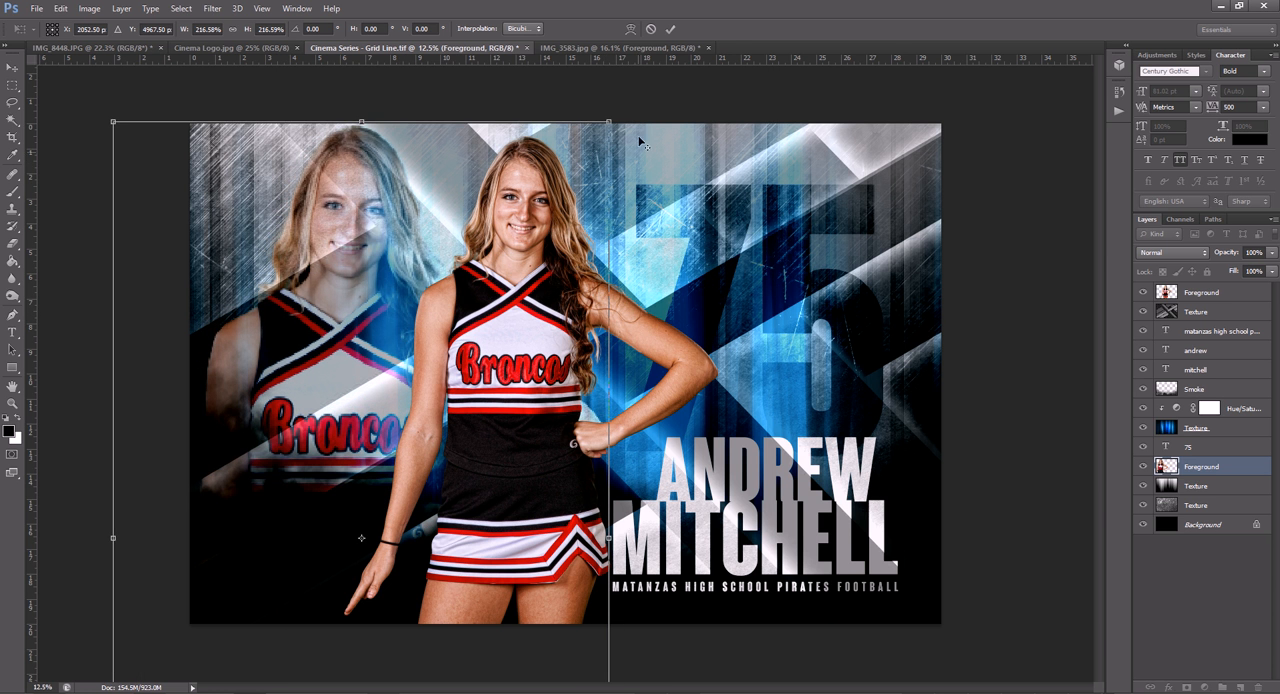
{"action": "left_click_drag", "start_coordinate": [611, 121], "coordinate": [860, 30]}
{"action": "left_click_drag", "start_coordinate": [412, 213], "coordinate": [421, 356]}
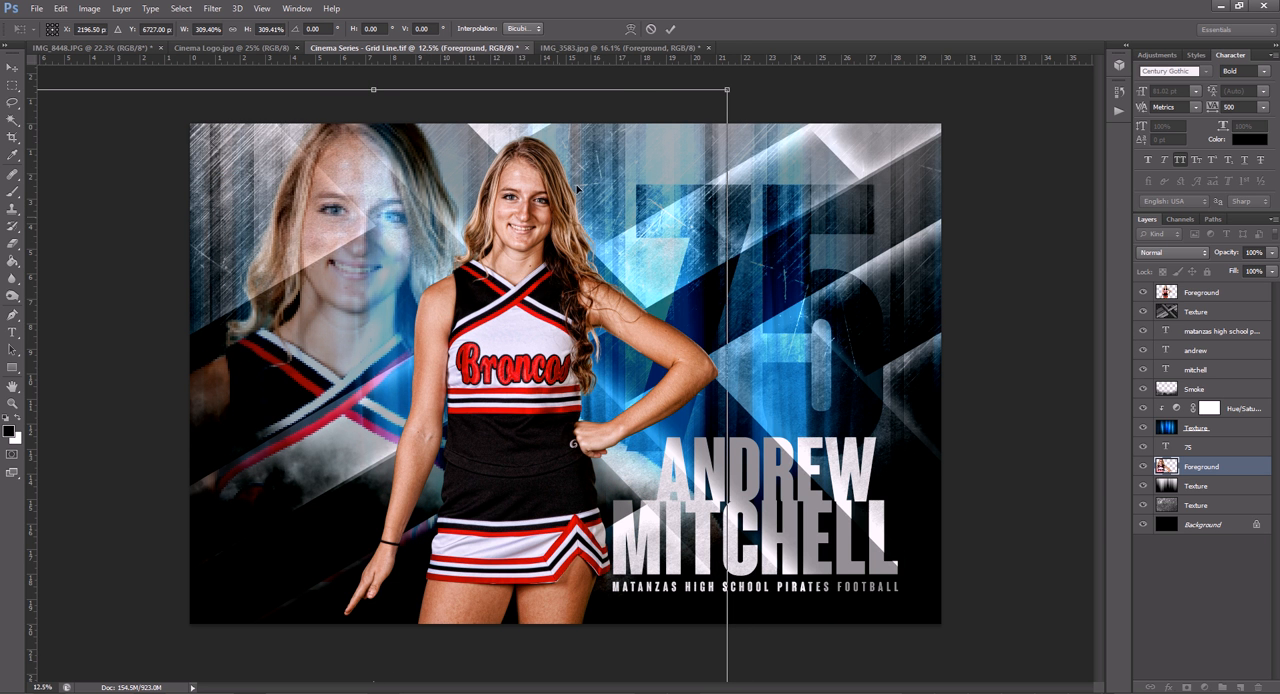
{"action": "left_click", "coordinate": [670, 28]}
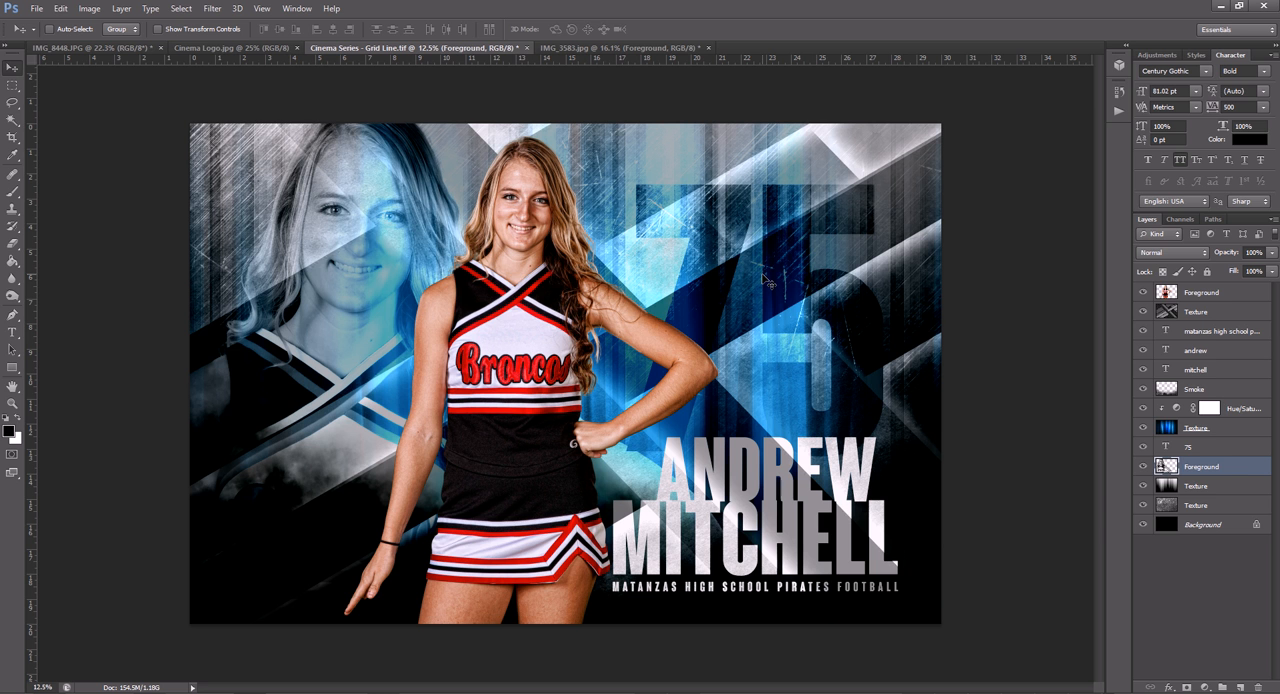
- Paste the copied layer style onto the background portrait, enlarge it to about 124.7% and reposition her face beside the main figure
{"action": "right_click", "coordinate": [1240, 469]}
{"action": "left_click", "coordinate": [1151, 420]}
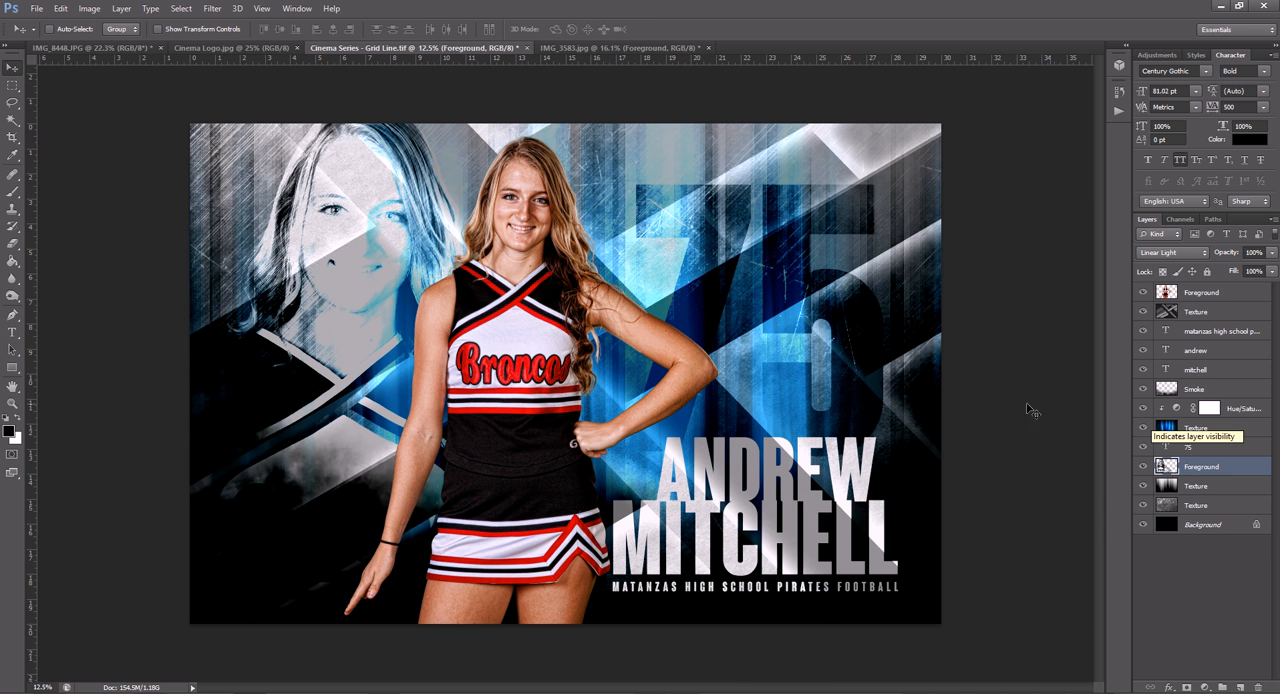
{"action": "key", "text": "ctrl+t"}
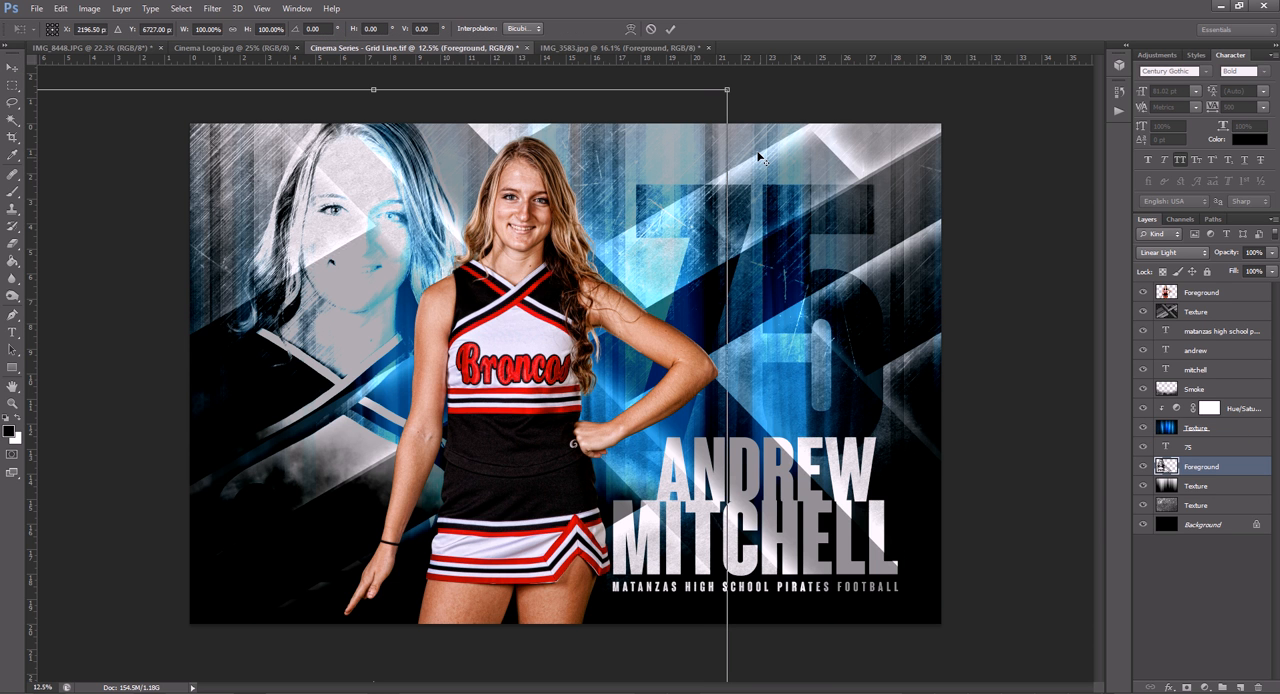
{"action": "left_click_drag", "start_coordinate": [727, 90], "coordinate": [812, 47]}
{"action": "left_click_drag", "start_coordinate": [659, 187], "coordinate": [611, 252]}
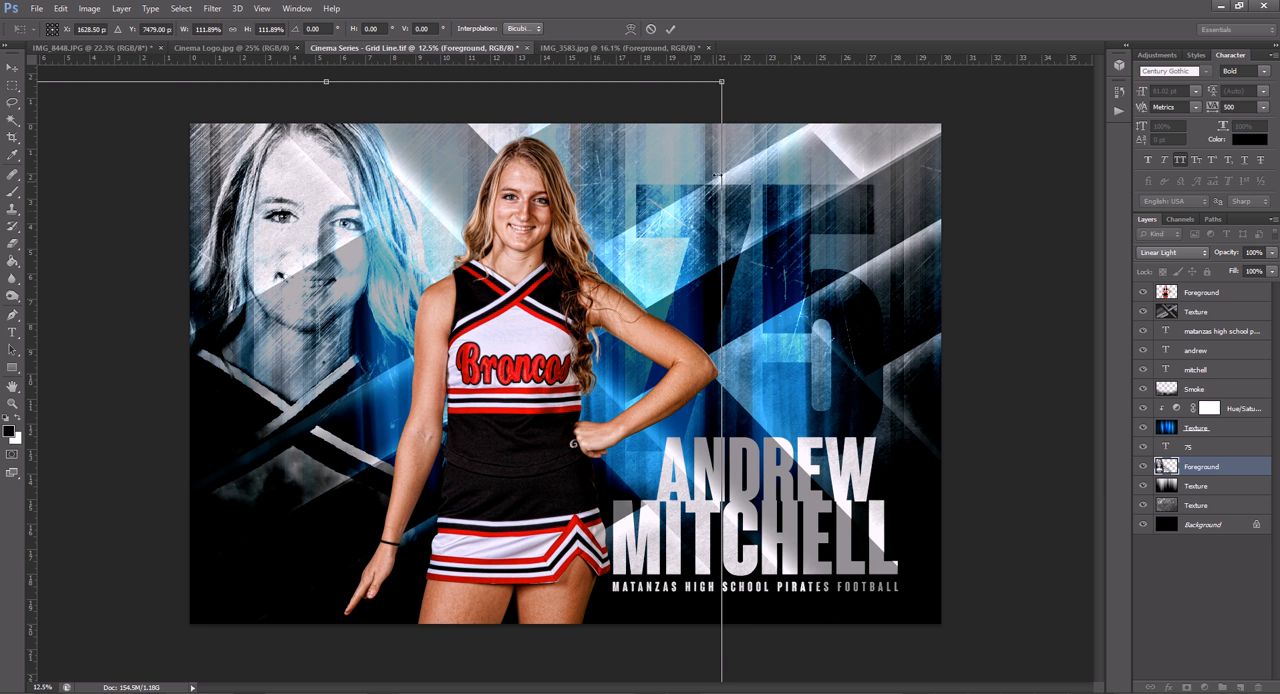
{"action": "left_click_drag", "start_coordinate": [721, 81], "coordinate": [808, 36]}
{"action": "left_click_drag", "start_coordinate": [694, 211], "coordinate": [698, 275]}
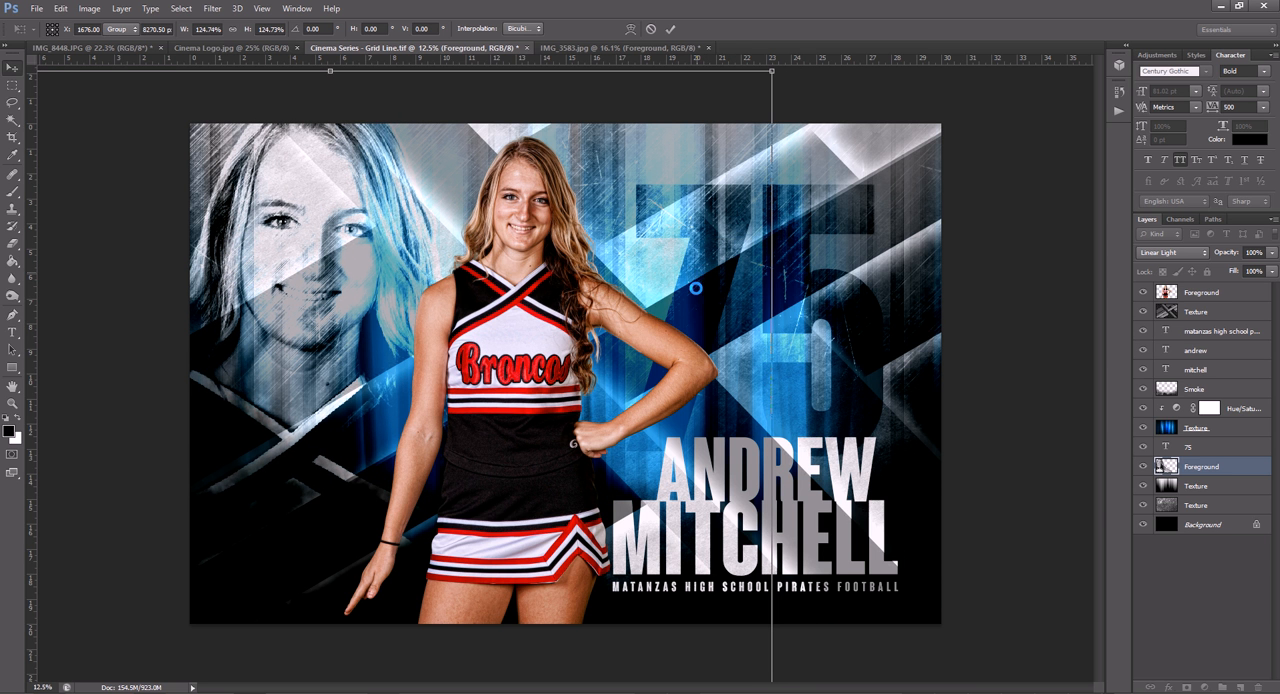
{"action": "key", "text": "Return"}
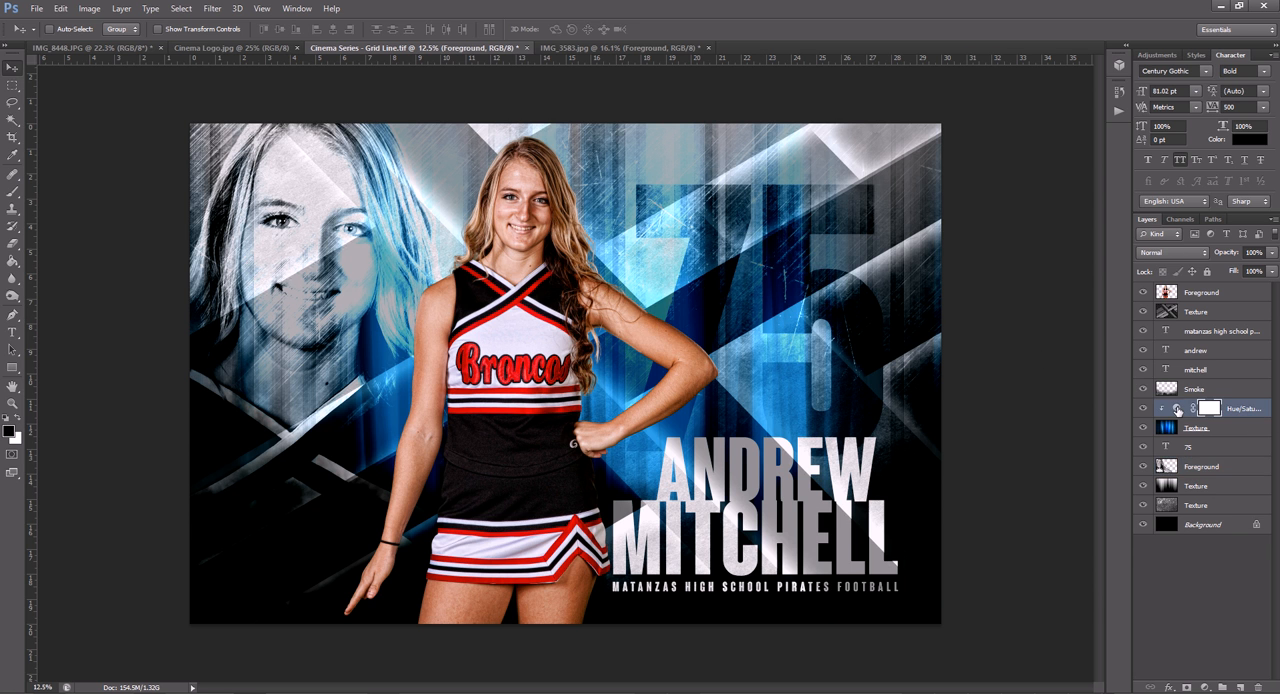
- Set the Hue/Saturation adjustment's hue to 0 to turn the poster's blue texture red
{"action": "double_click", "coordinate": [1177, 409]}
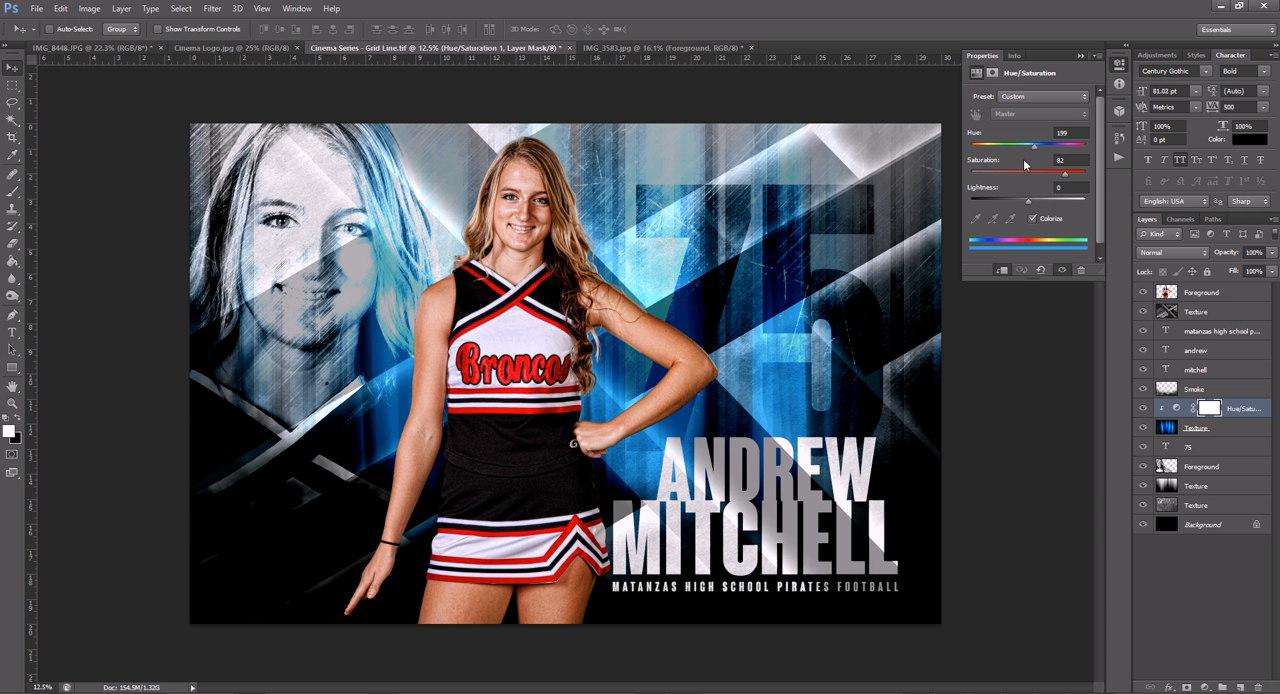
{"action": "left_click_drag", "start_coordinate": [1035, 146], "coordinate": [968, 157]}
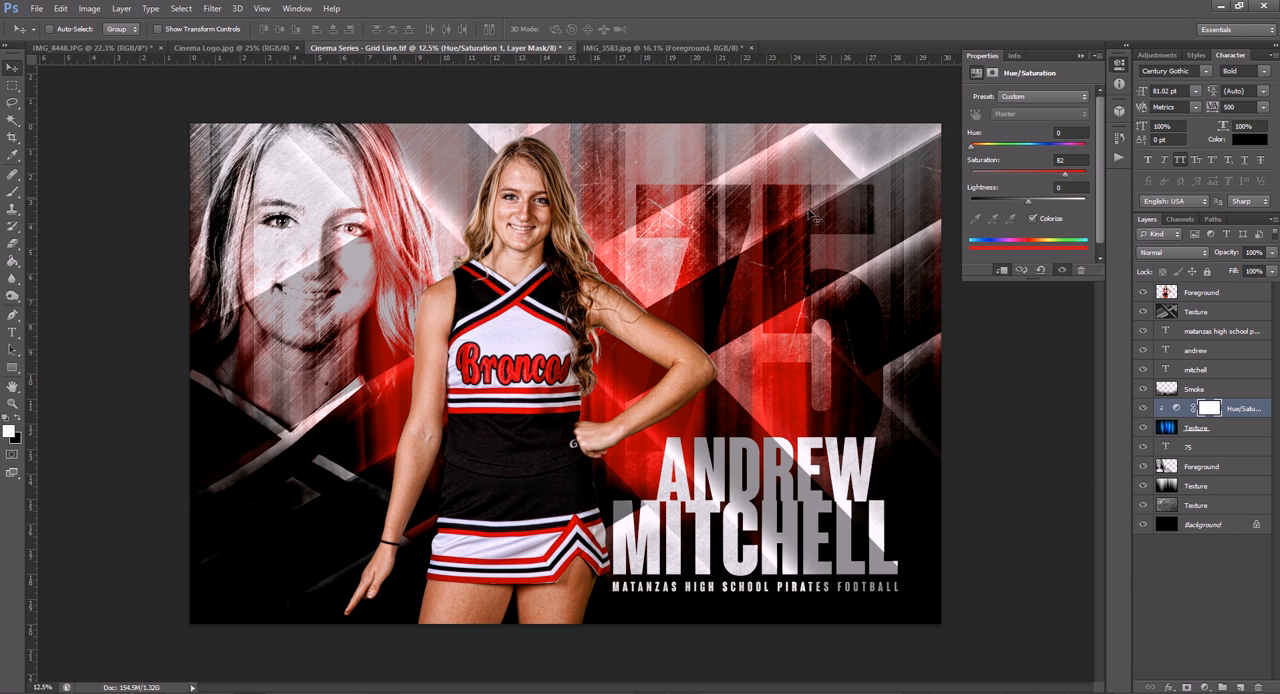
- Replace the first name in the poster's title with the cheerleader's first name and hide the 75 number layer
{"action": "left_click", "coordinate": [12, 332]}
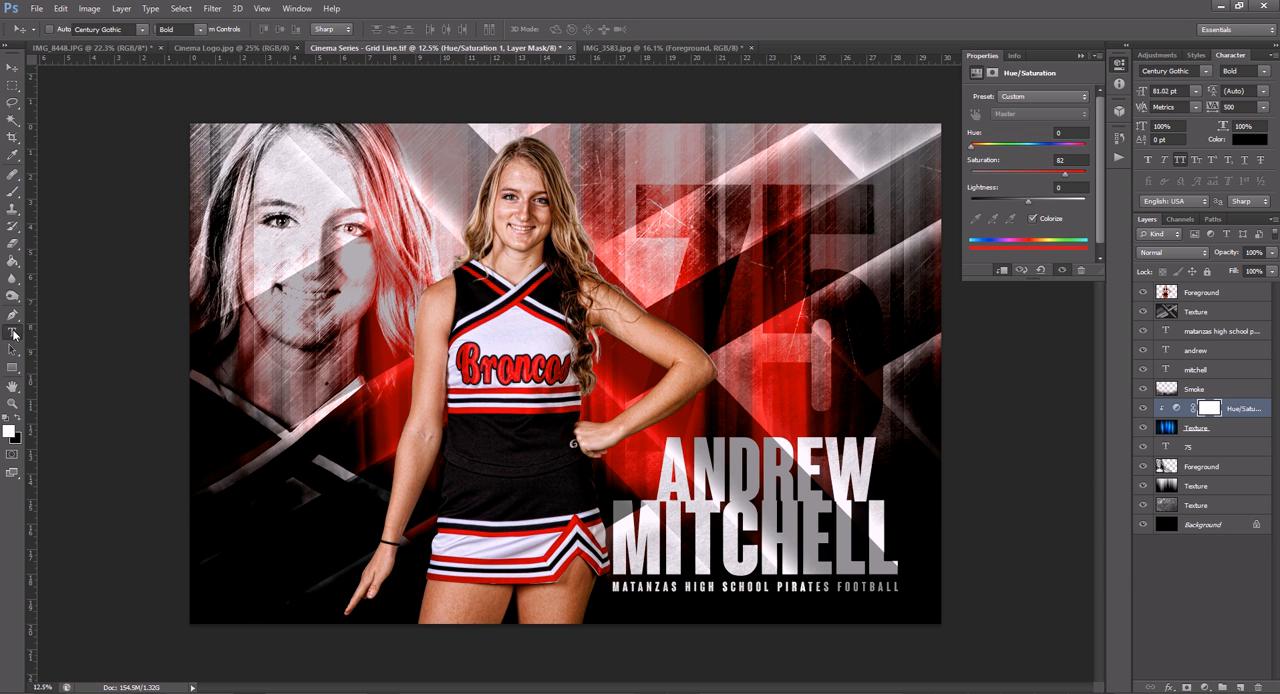
{"action": "double_click", "coordinate": [682, 481]}
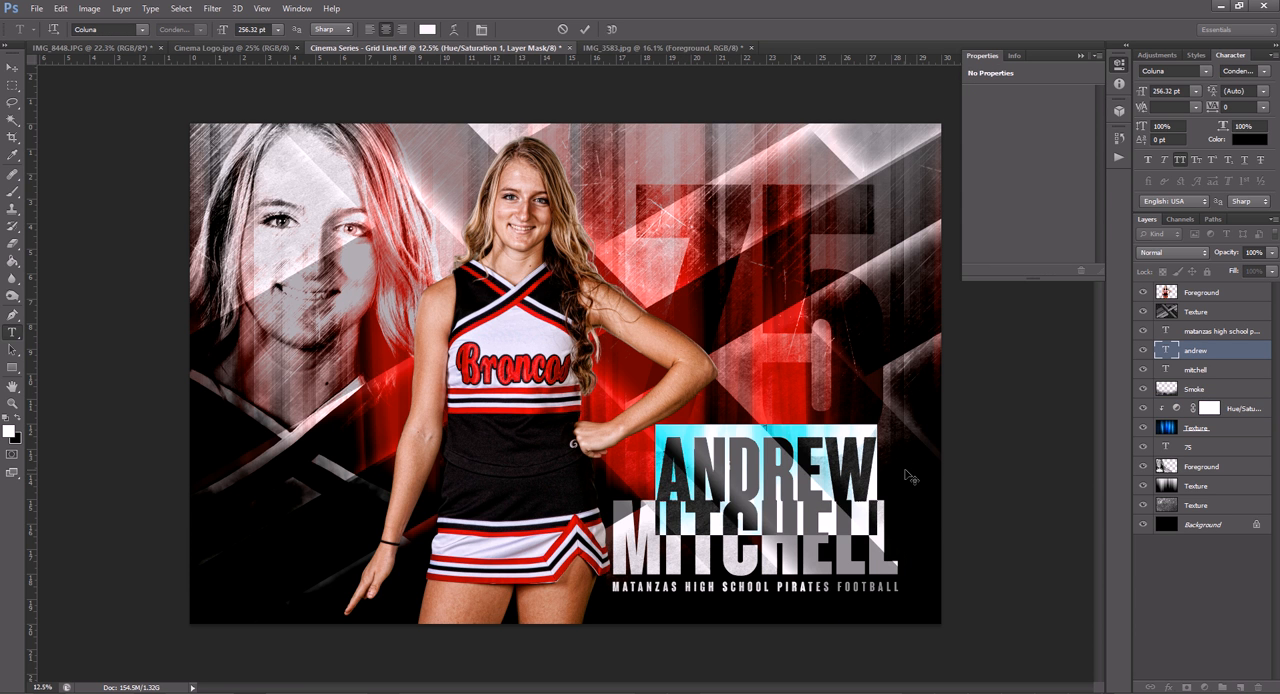
{"action": "type", "text": "heather"}
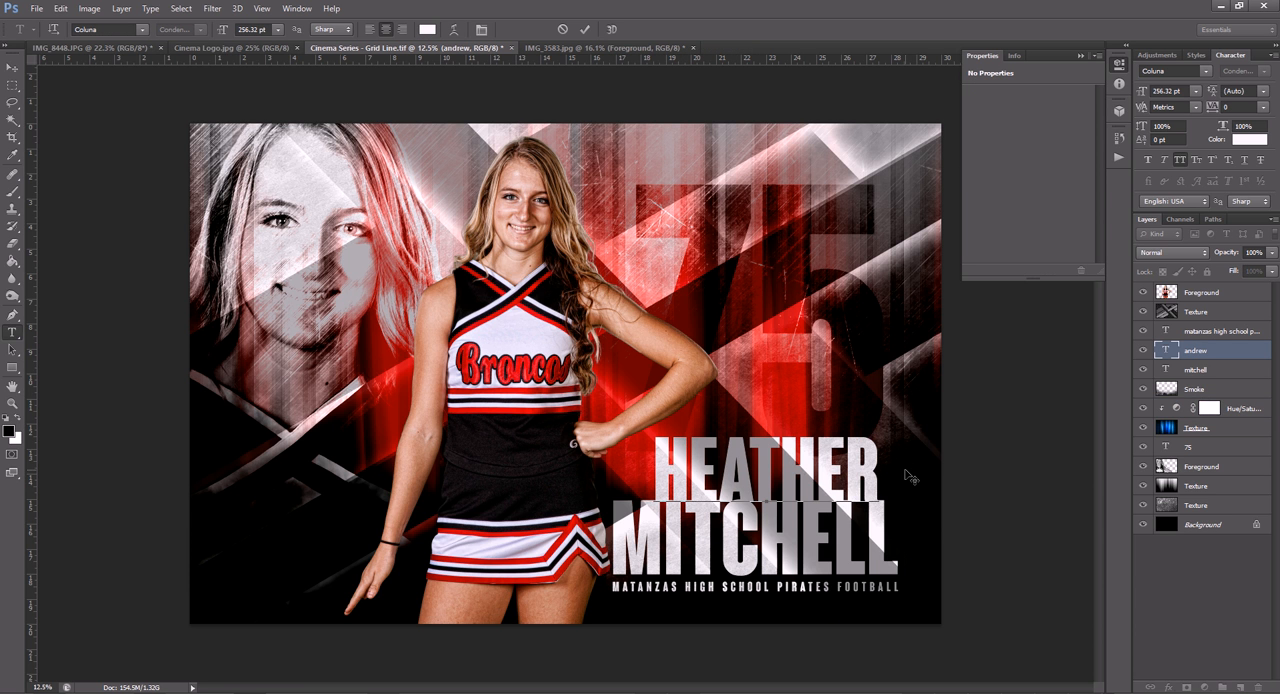
{"action": "key", "text": "ctrl+Return"}
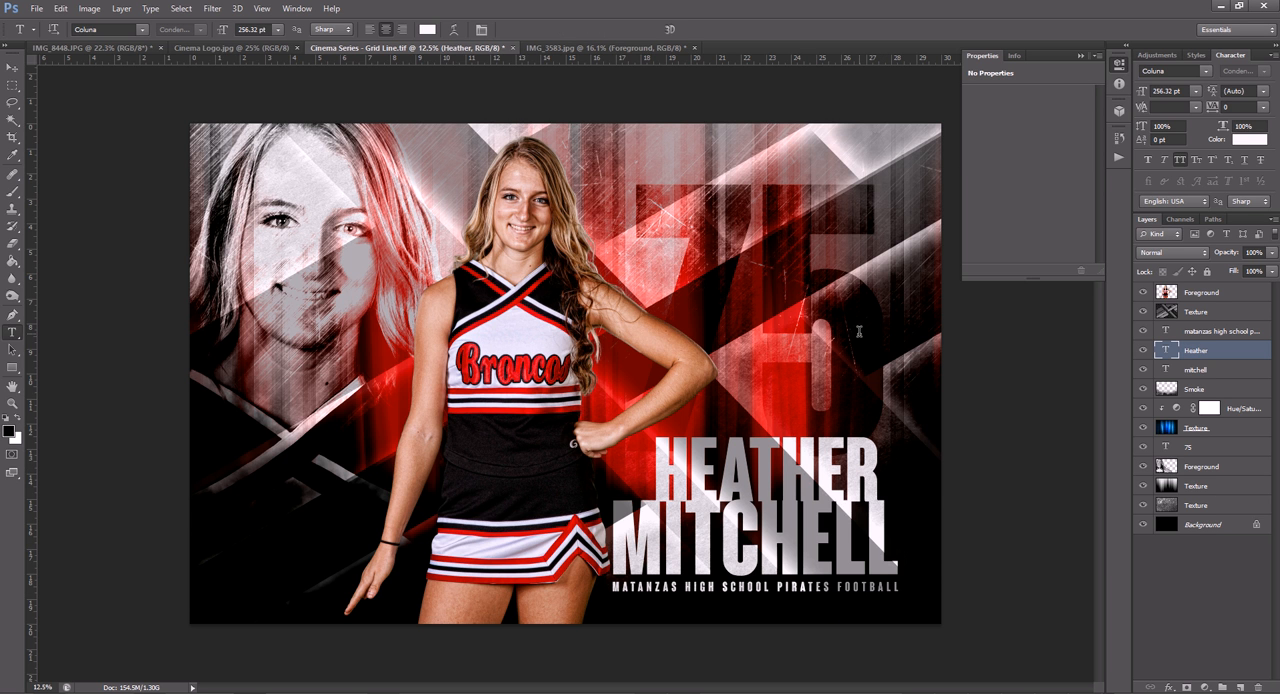
{"action": "left_click", "coordinate": [1143, 447]}
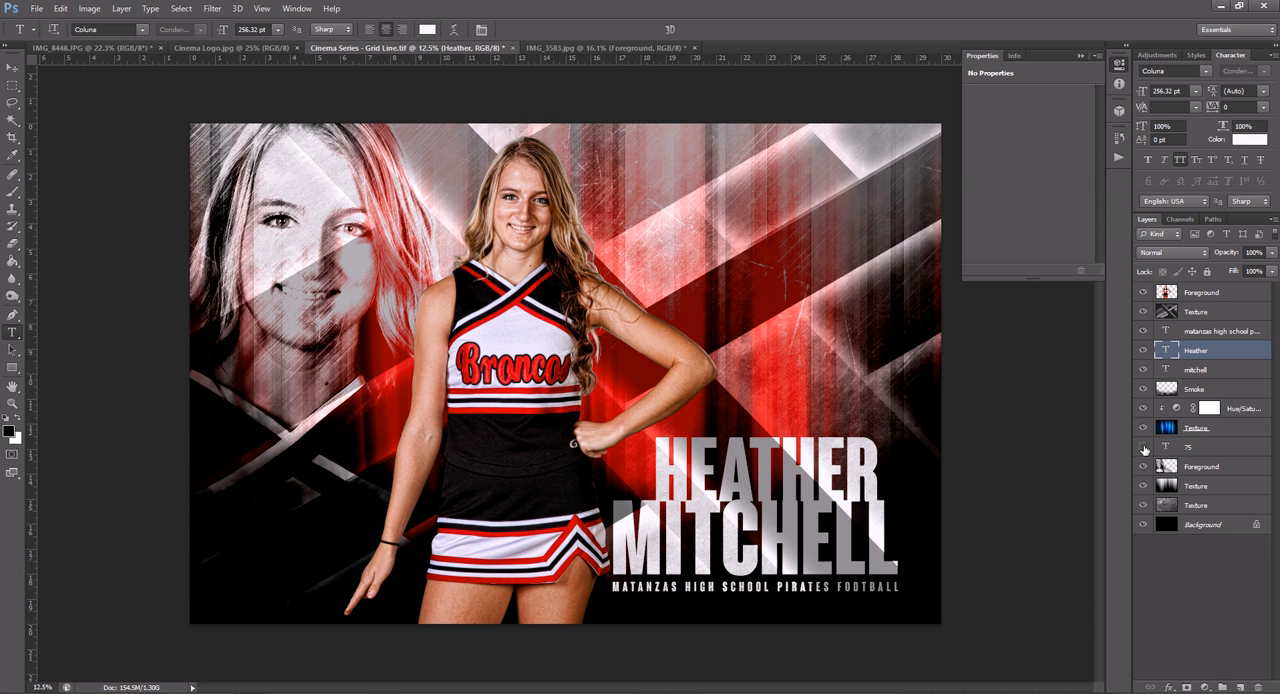
- Examine the poster's document size and resolution in the Image Size settings without changing them
{"action": "key", "text": "ctrl+alt+i"}
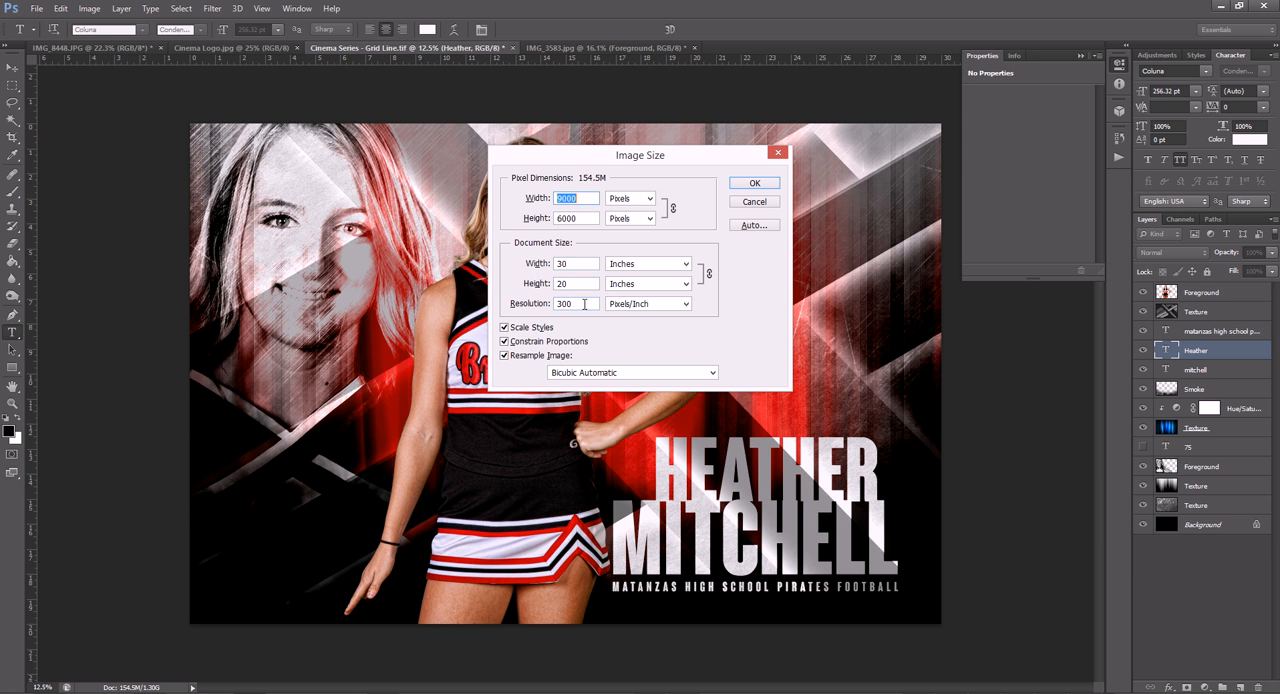
{"action": "left_click_drag", "start_coordinate": [584, 302], "coordinate": [556, 305]}
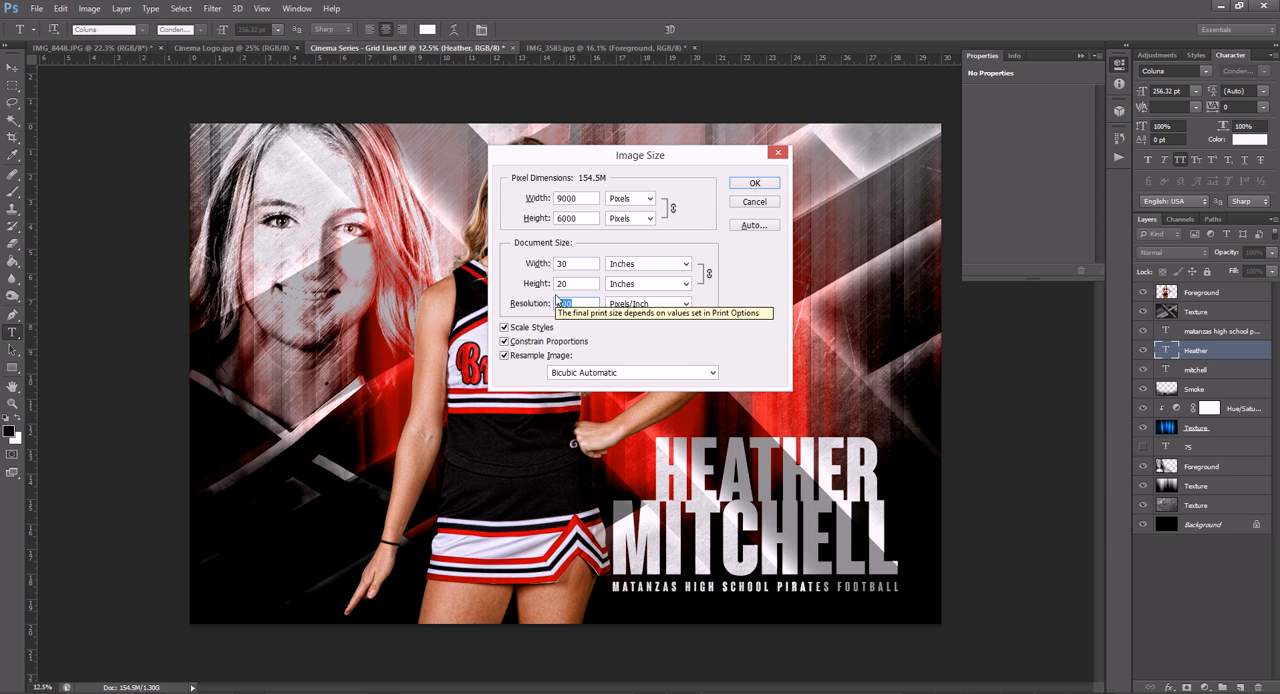
{"action": "left_click", "coordinate": [748, 206]}
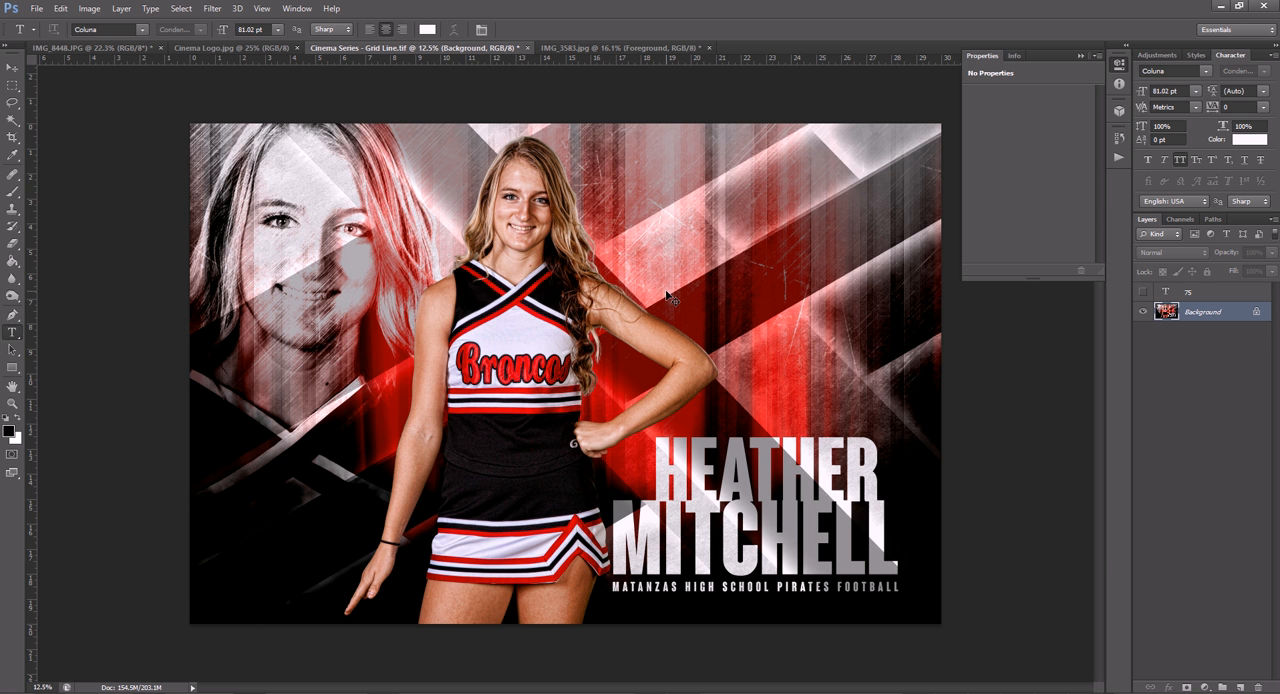
- Create a new document 72 inches wide and 48 inches high at a resolution of 100 pixels/inch
{"action": "key", "text": "ctrl+n"}
{"action": "left_click", "coordinate": [584, 240]}
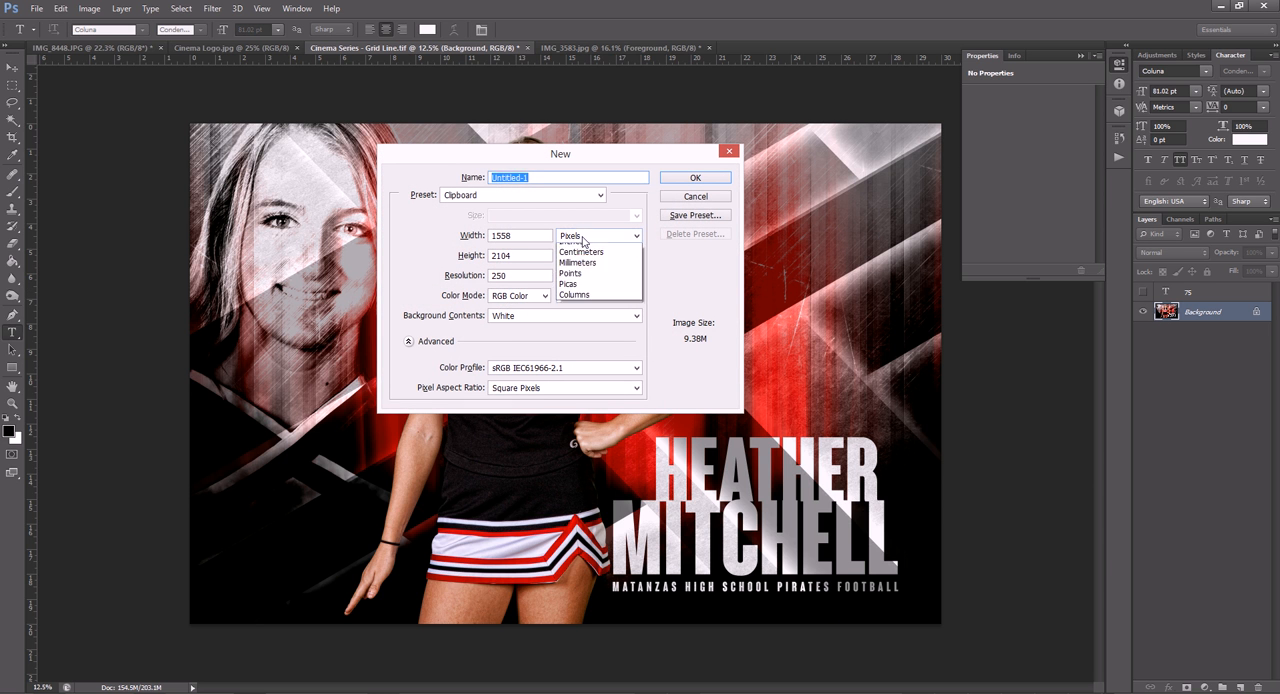
{"action": "left_click", "coordinate": [575, 255]}
{"action": "key", "text": "Tab"}
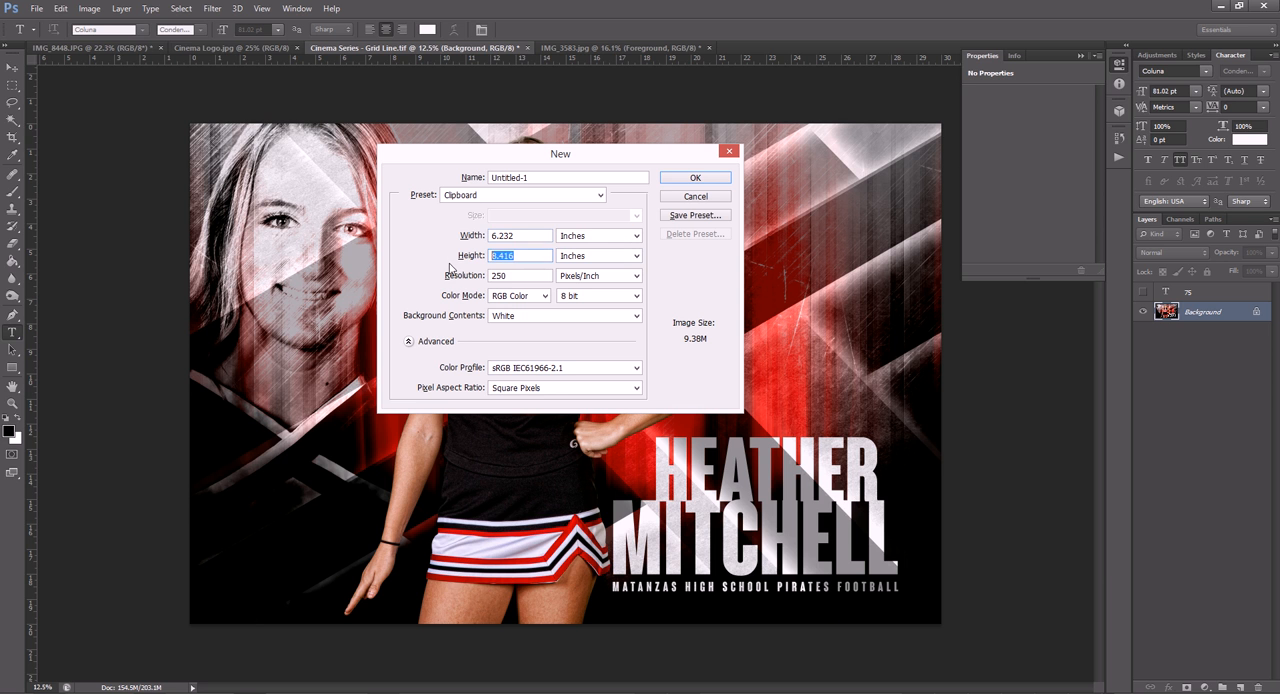
{"action": "type", "text": "48"}
{"action": "key", "text": "shift+Tab"}
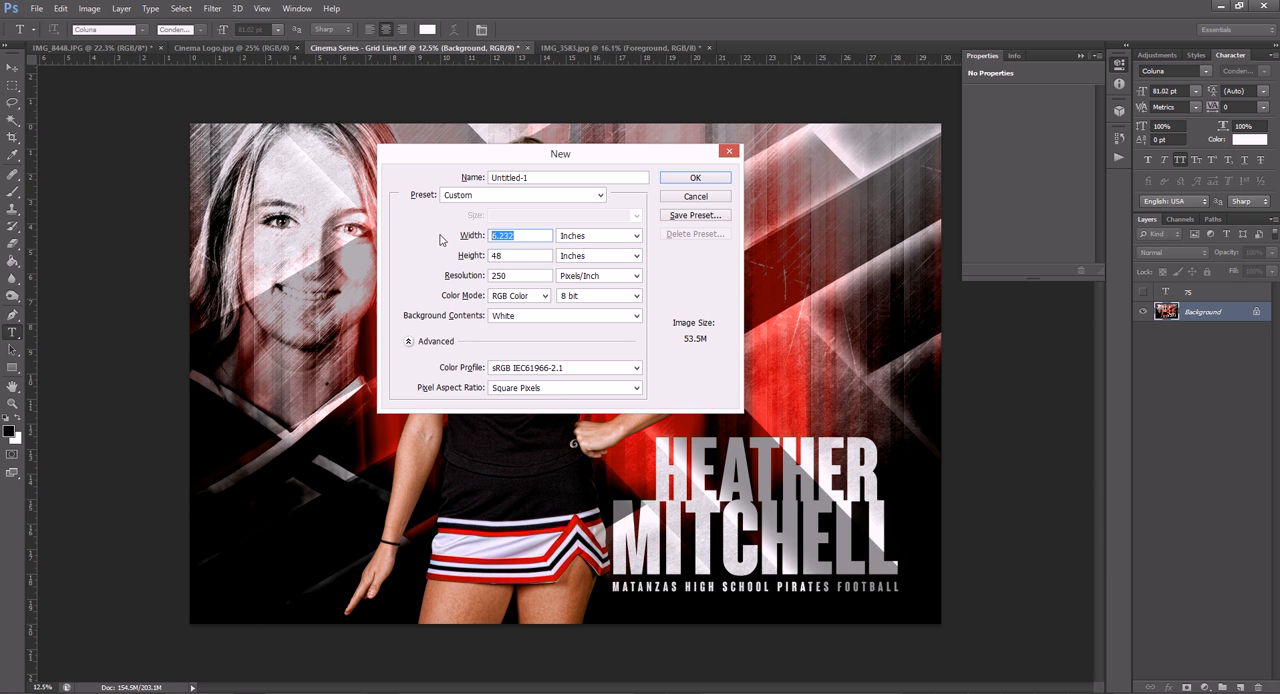
{"action": "type", "text": "72"}
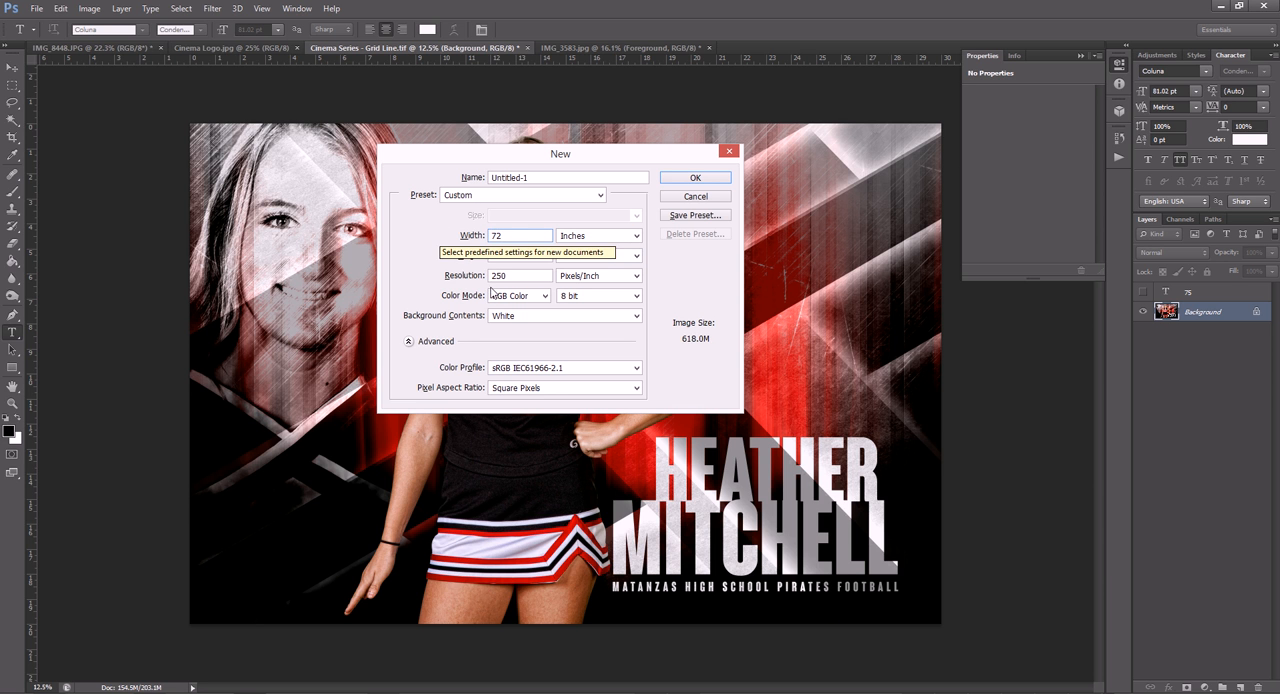
{"action": "key", "text": "Tab"}
{"action": "key", "text": "Tab"}
{"action": "type", "text": "100"}
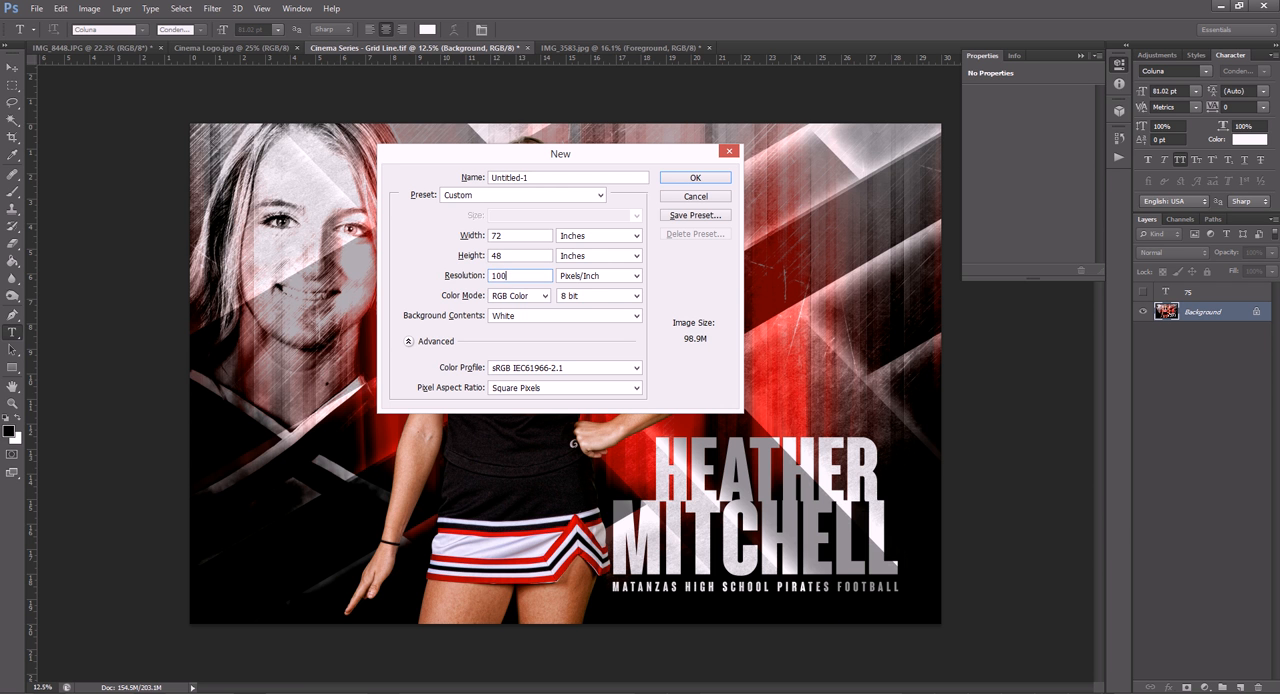
{"action": "key", "text": "Return"}
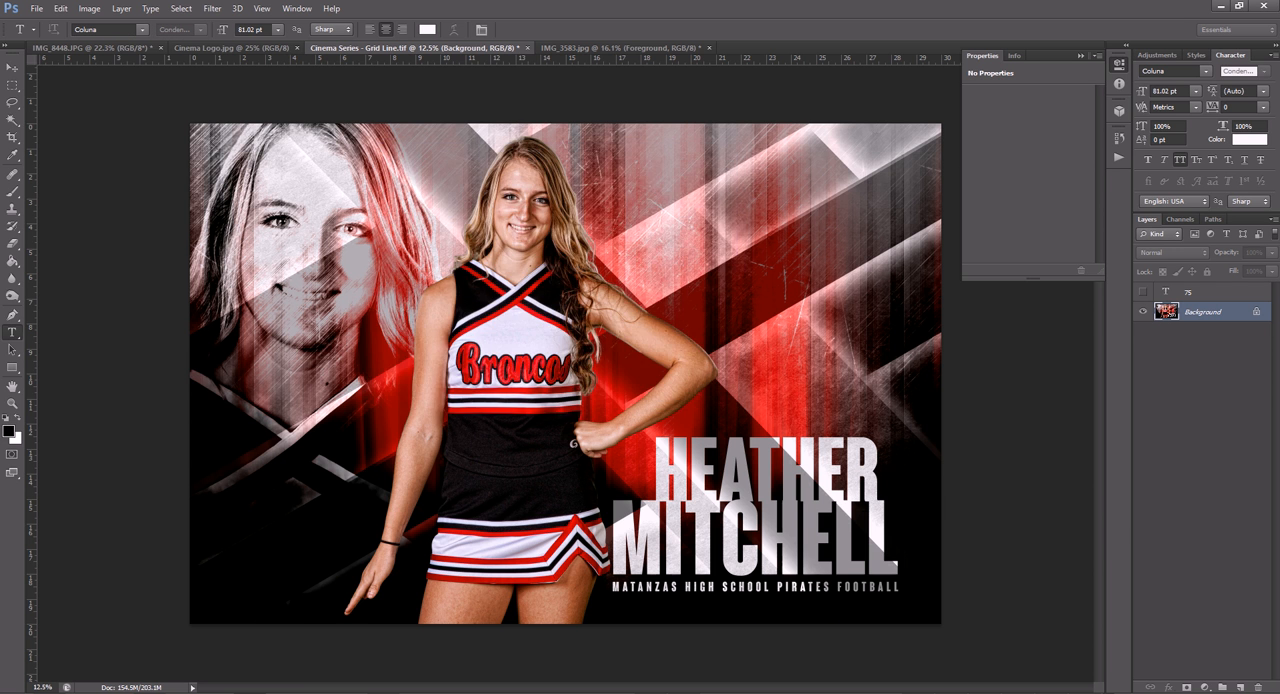
- Copy the flattened poster from the Grid Line document into the new large-format document as a centred layer
{"action": "left_click", "coordinate": [463, 49]}
{"action": "key", "text": "v"}
{"action": "left_click_drag", "start_coordinate": [508, 200], "coordinate": [633, 251]}
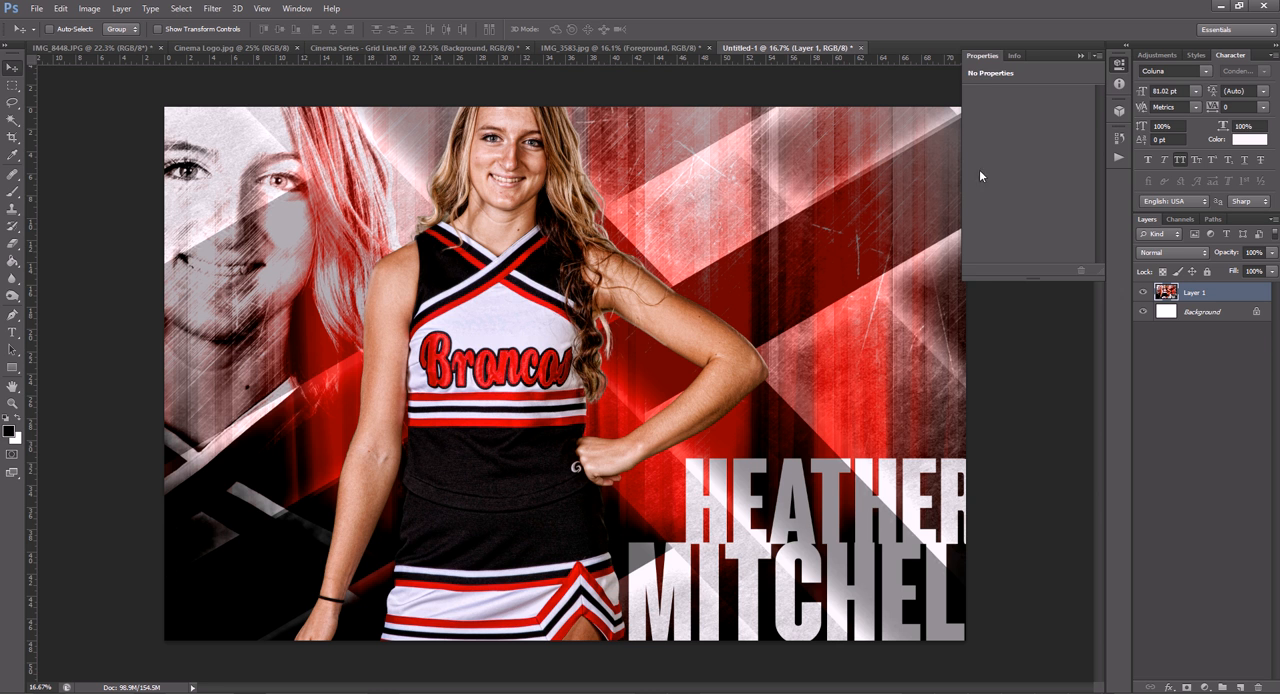
- Collapse Properties and scale the poster layer down proportionally about its centre to fit the 72 × 48 inch canvas
{"action": "left_click", "coordinate": [1080, 56]}
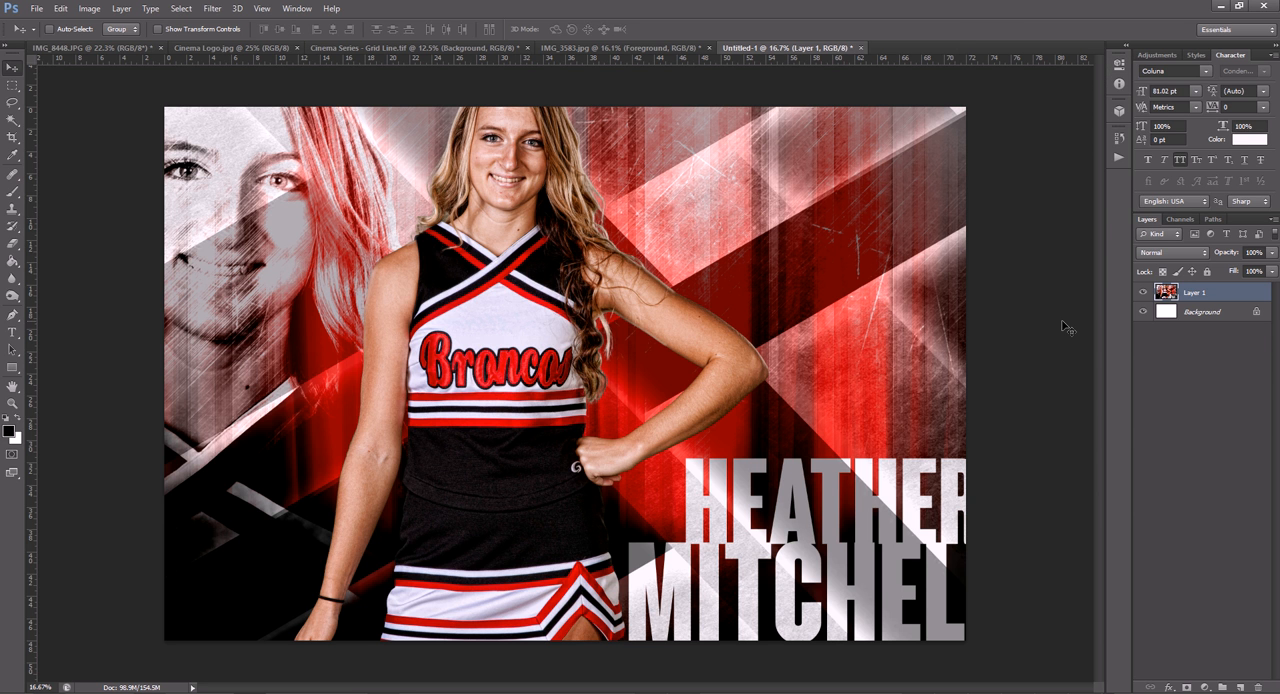
{"action": "key", "text": "ctrl+t"}
{"action": "key", "text": "ctrl+0"}
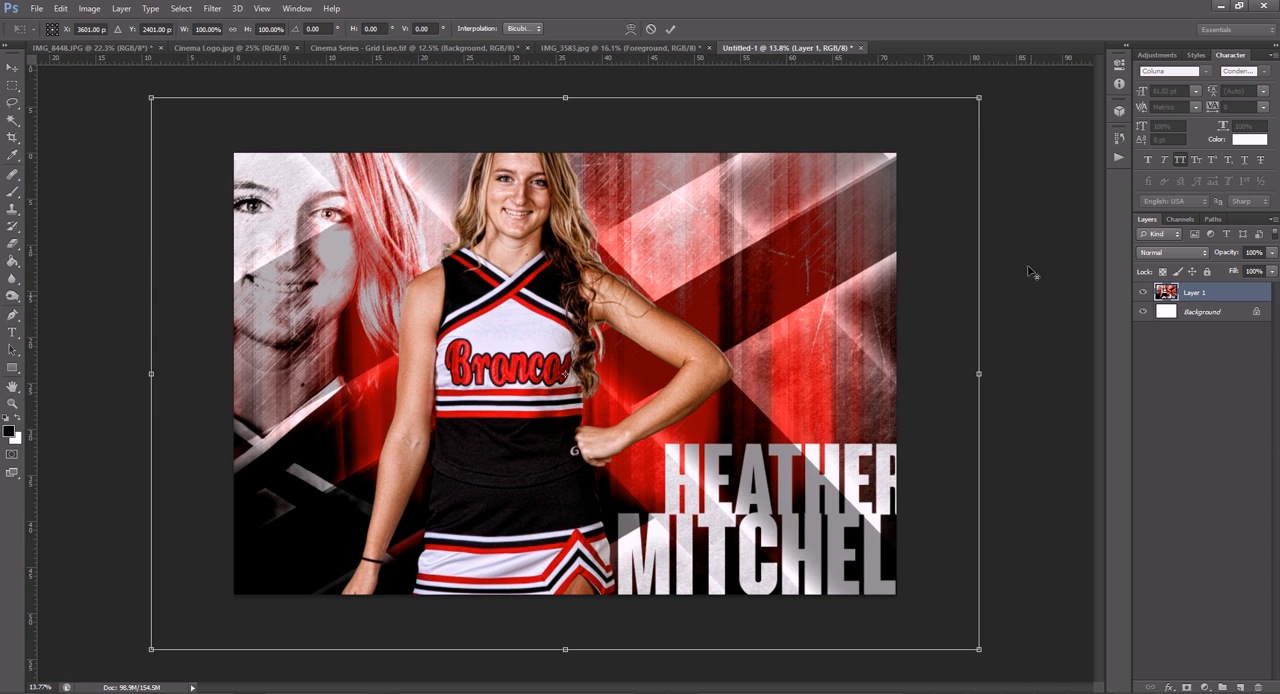
{"action": "left_click_drag", "start_coordinate": [934, 130], "coordinate": [904, 155]}
{"action": "key", "text": "Return"}
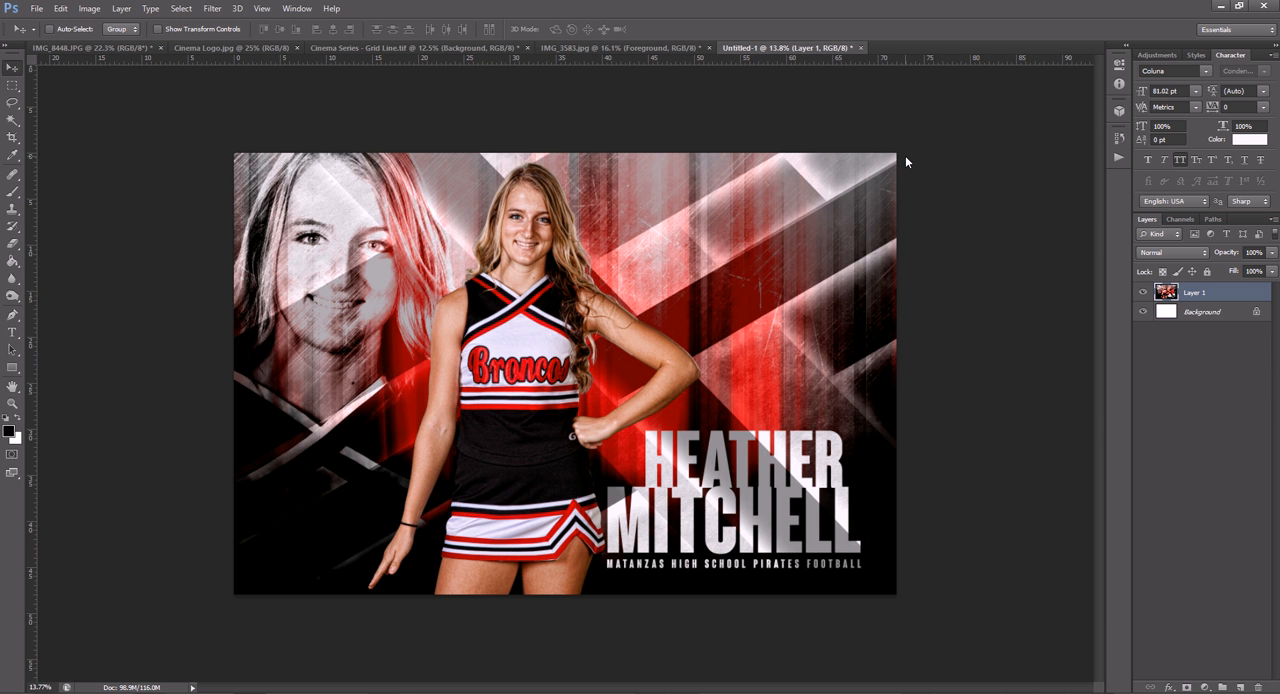
- Bring the Cinema Logo.jpg document into view
{"action": "left_click", "coordinate": [259, 56]}
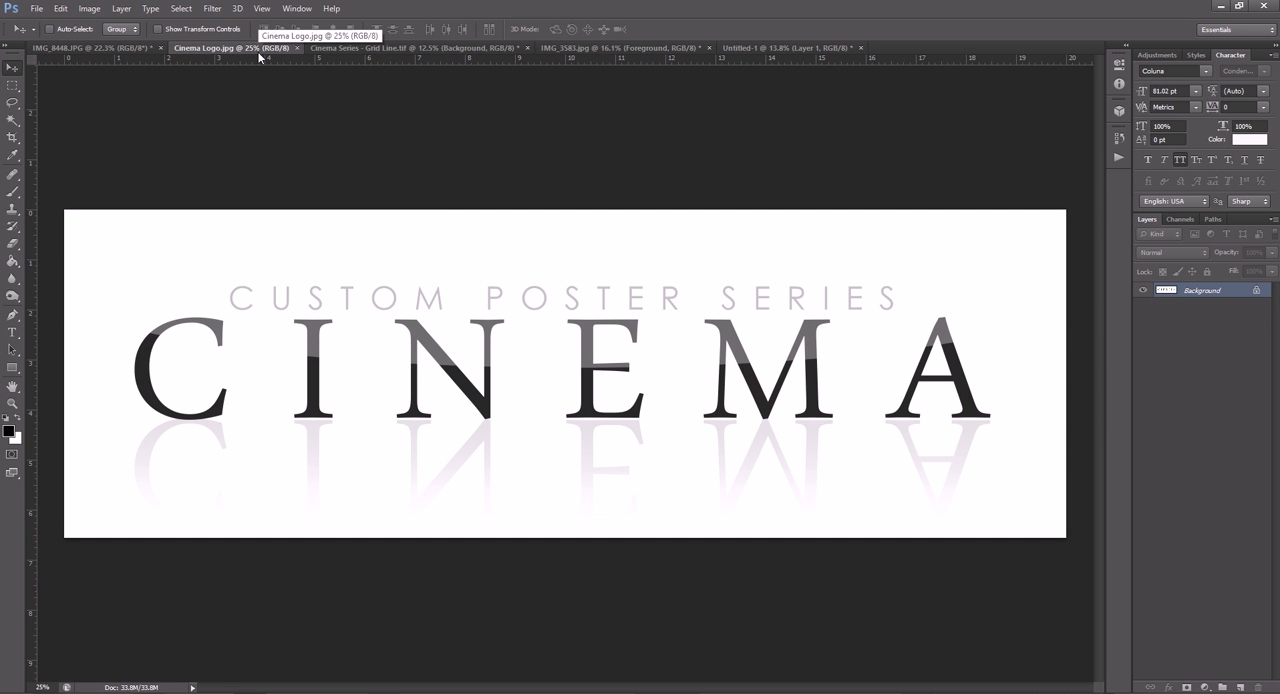